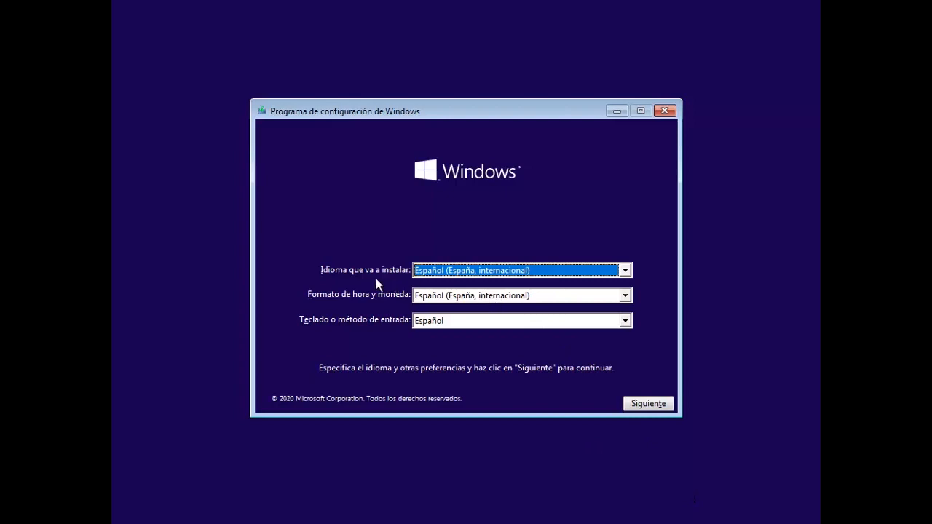
Set the time and currency format to Español (Perú) and continue to the installation start screen
left_click(490, 297)
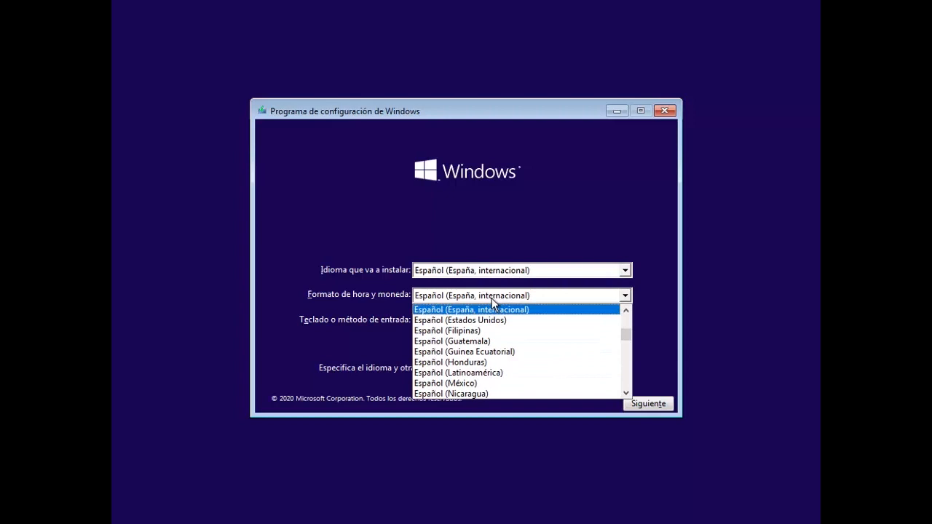
left_click(628, 392)
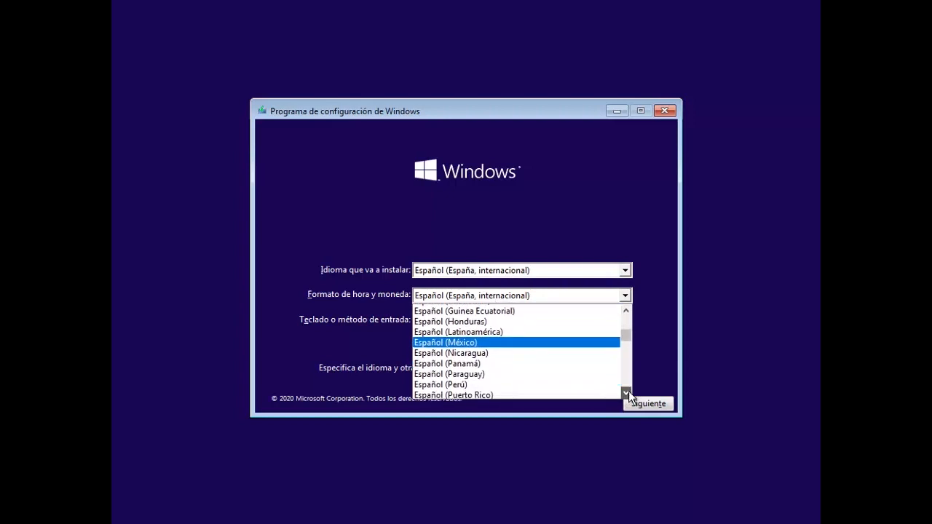
scroll(504, 356, "down", 2)
left_click(458, 321)
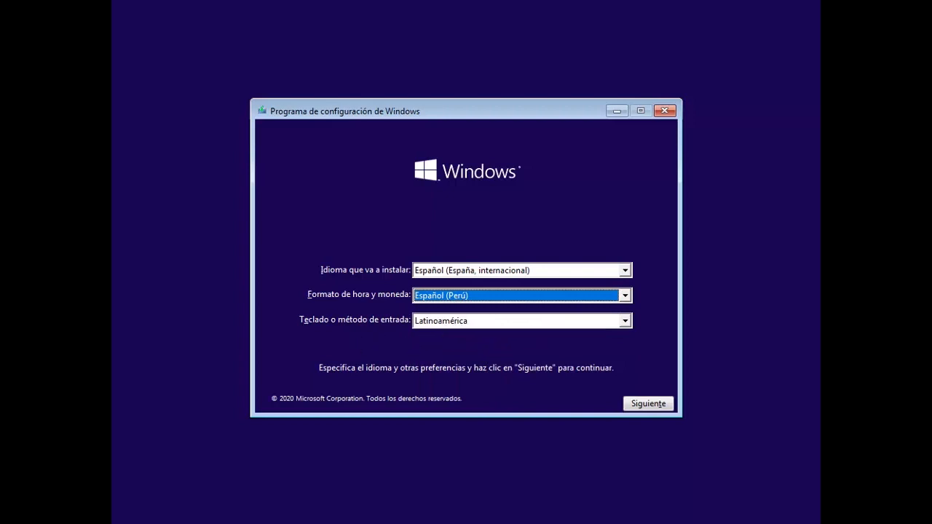
left_click(638, 404)
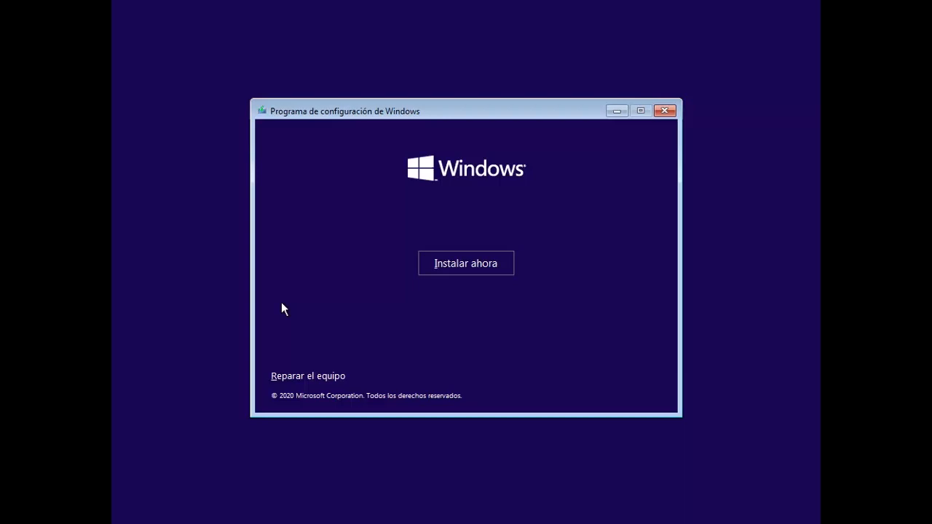
Open a command prompt from the advanced troubleshooting options for repairing the computer
key("shift+F10")
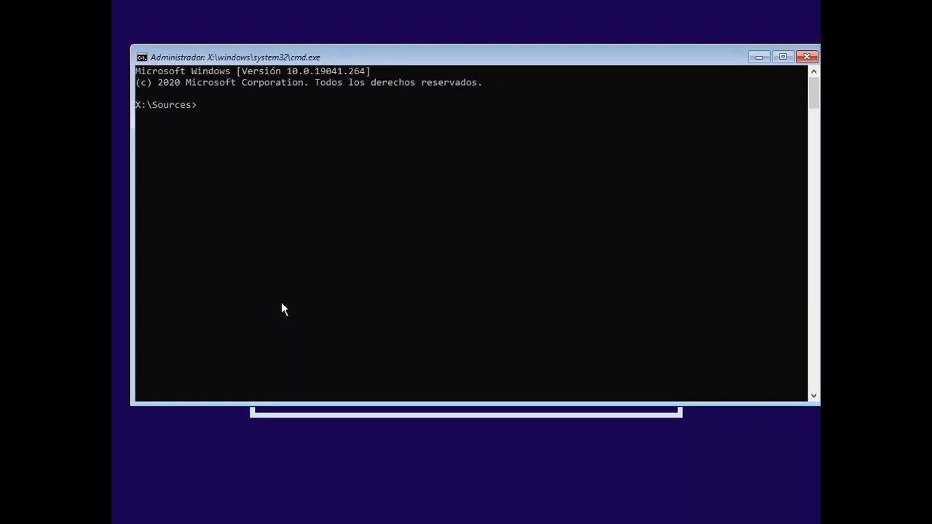
left_click(805, 61)
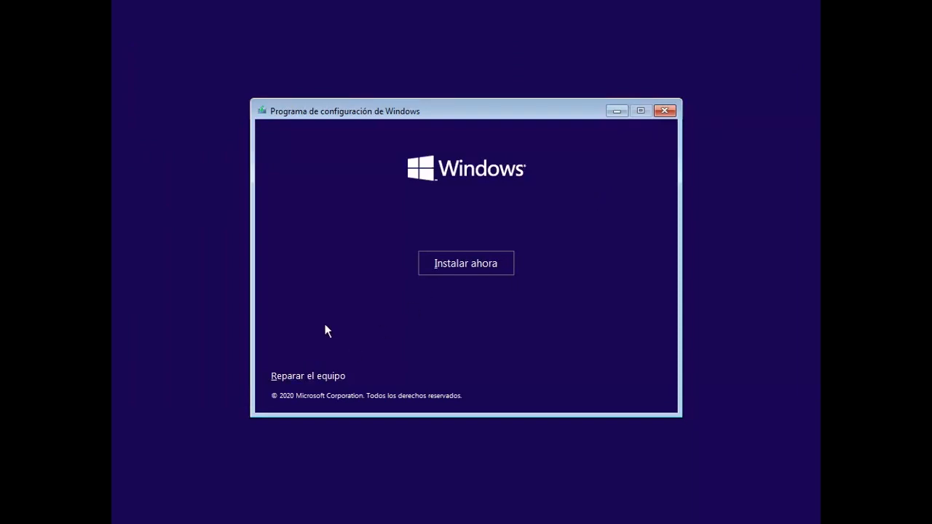
left_click(316, 377)
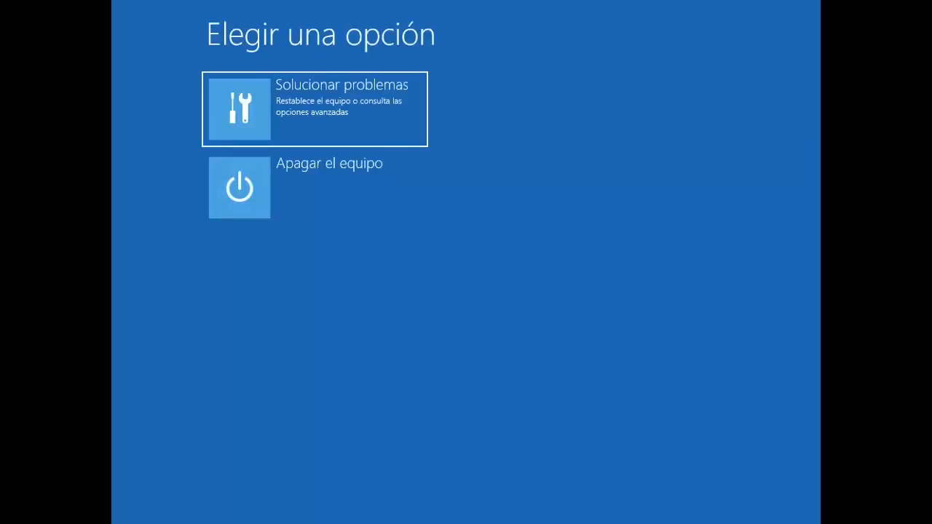
left_click(359, 119)
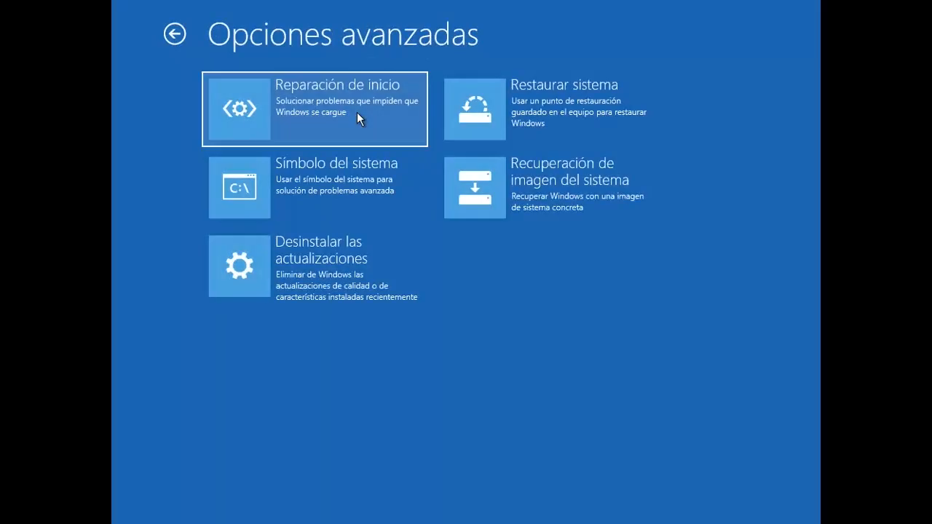
left_click(314, 191)
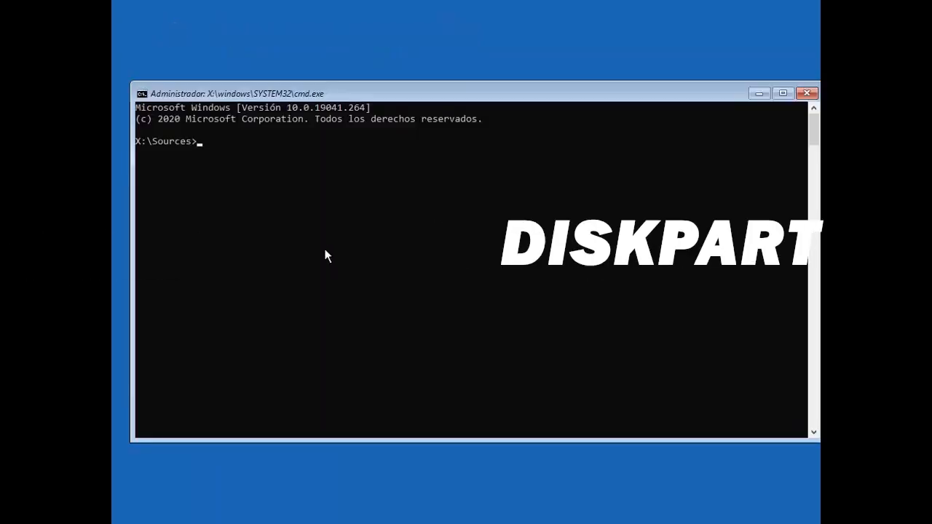
Start diskpart and list the computer's disks with list disk
type("diskpart")
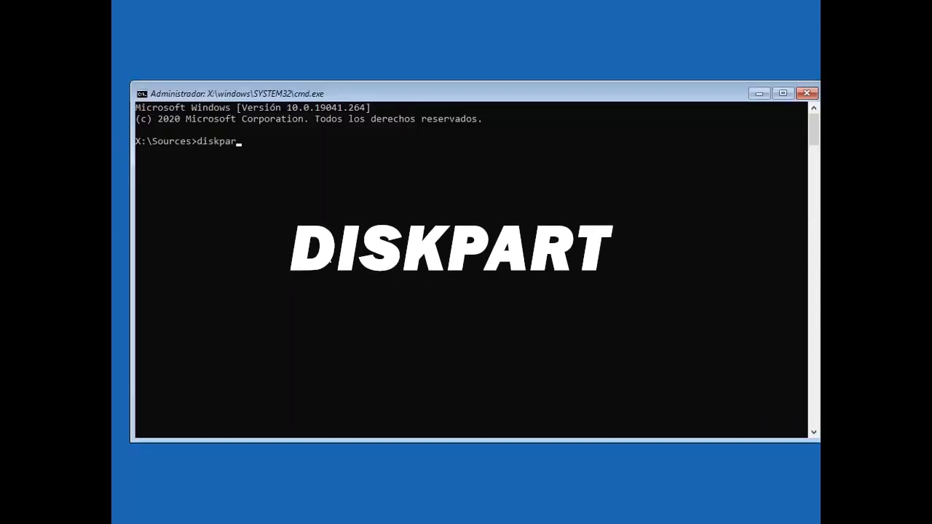
key("Return")
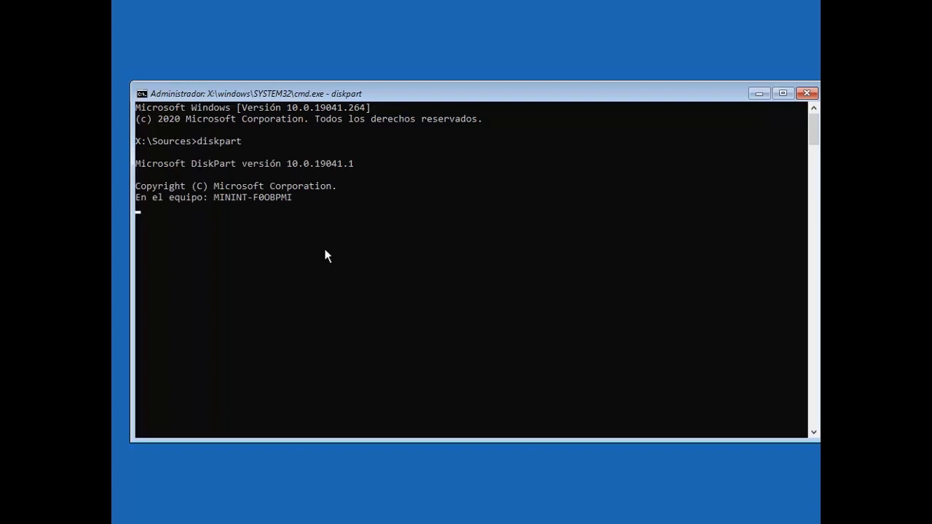
type("list")
type(" disk")
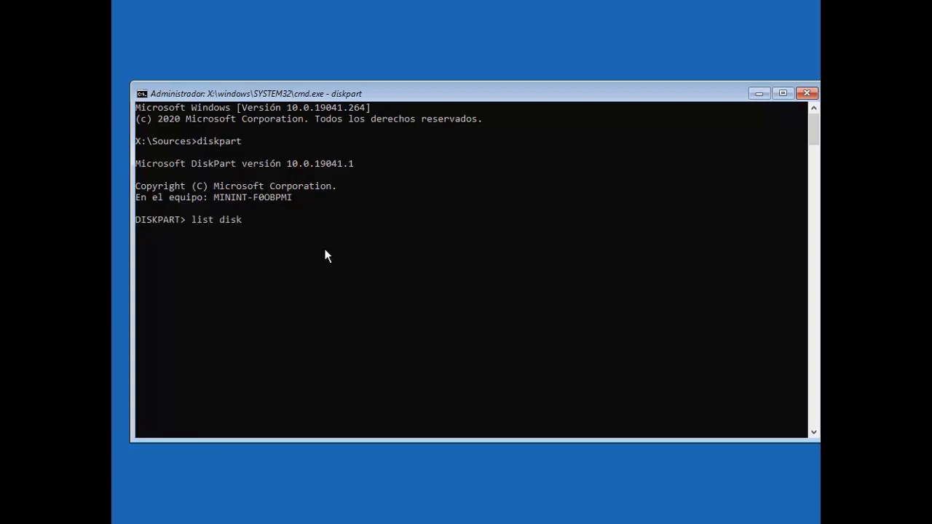
key("Return")
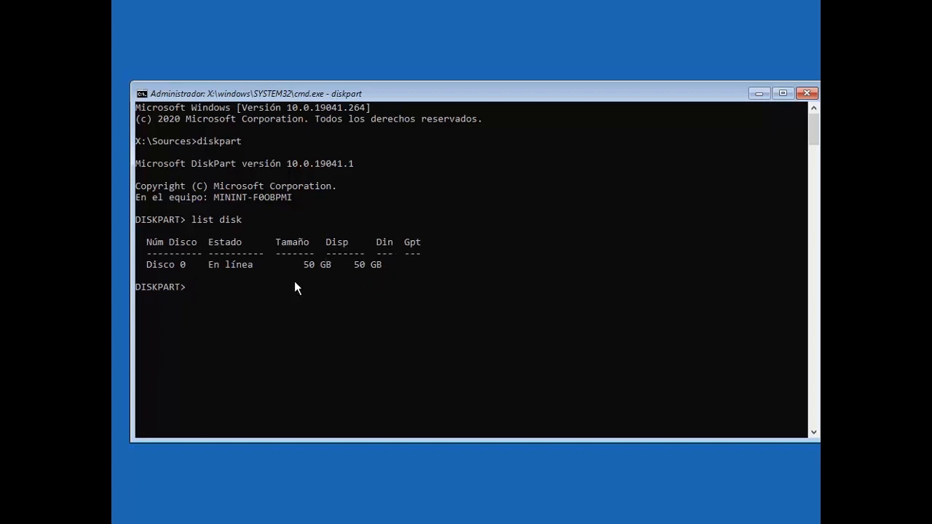
Select disk 0 in DiskPart and wipe it with the clean command
type("select disk 0")
key("Return")
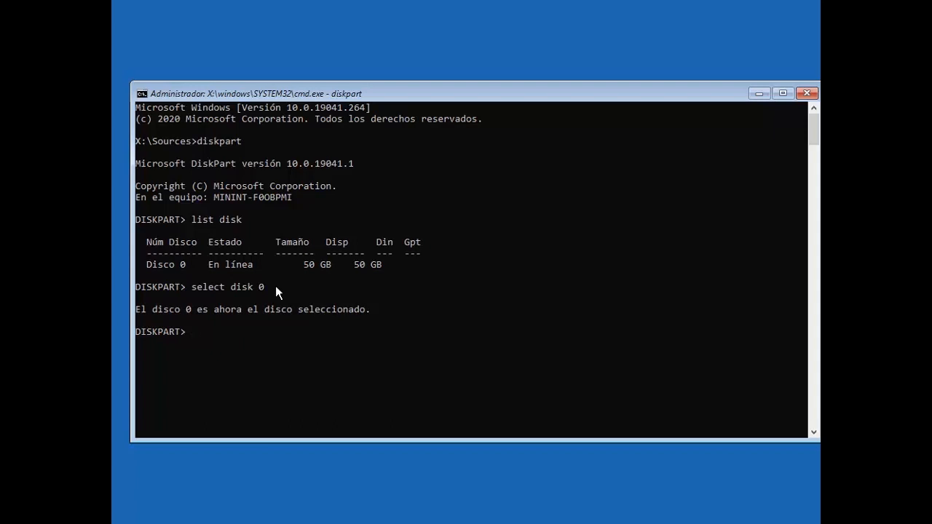
type("clean")
key("Return")
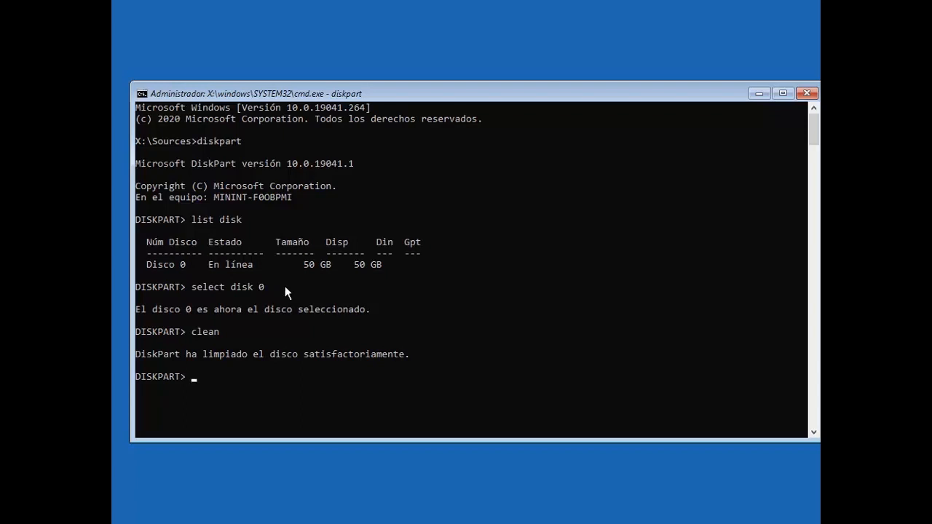
Close the command prompt and turn off the computer
left_click(805, 97)
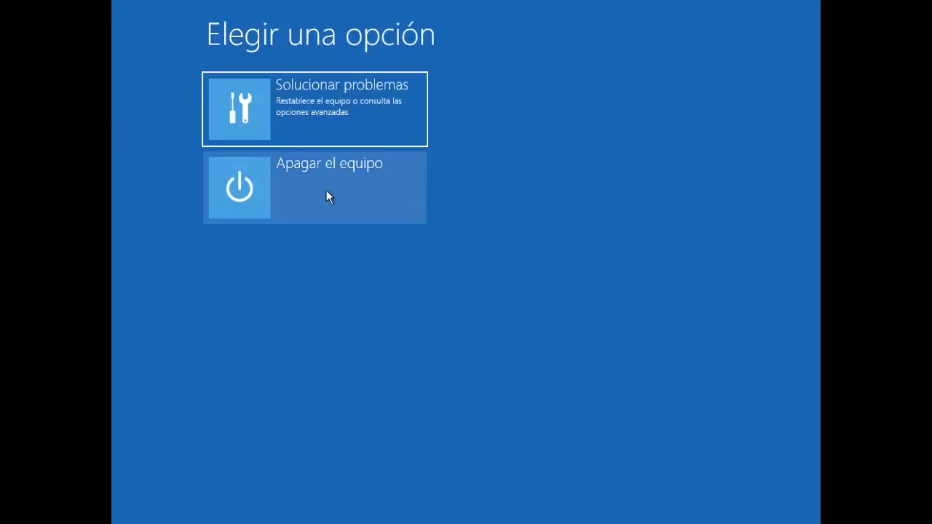
left_click(327, 191)
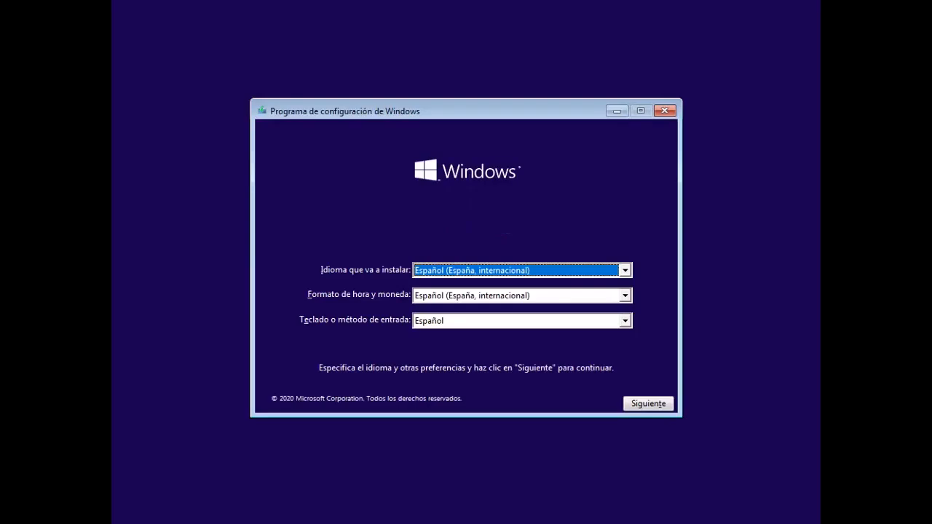
Choose Español (Perú) as the time and currency format in Windows Setup and proceed
left_click(444, 299)
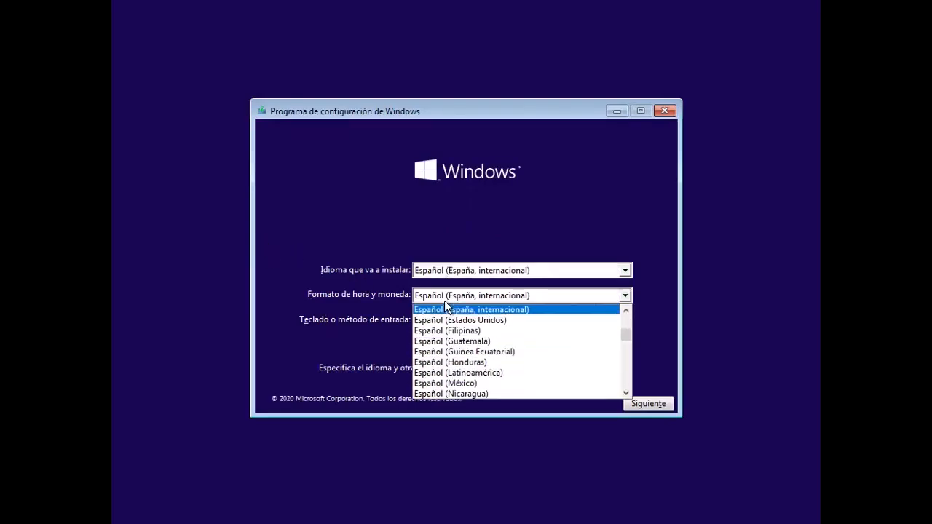
scroll(477, 366, "down", 1)
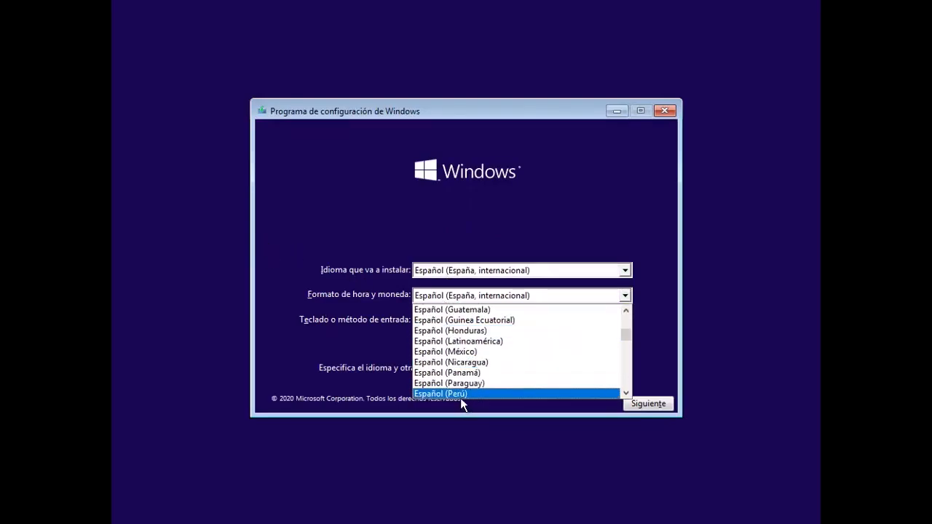
left_click(460, 394)
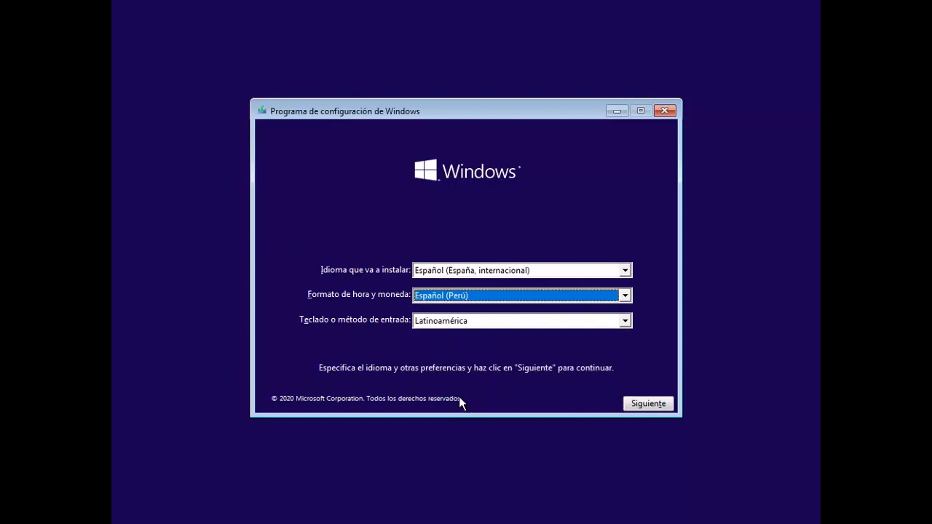
left_click(645, 406)
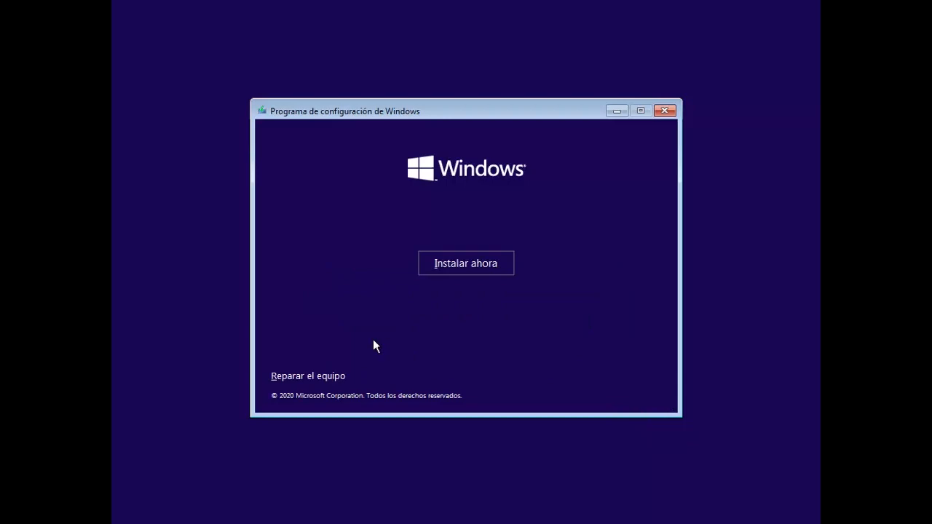
Open a command prompt over the setup screen, start diskpart and list the disks
key("shift+F10")
type("disk")
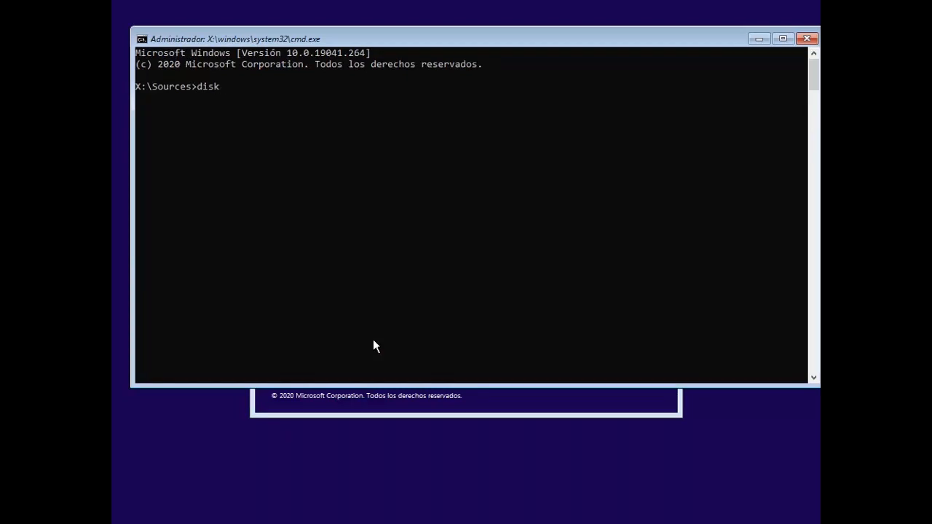
type("part")
key("Return")
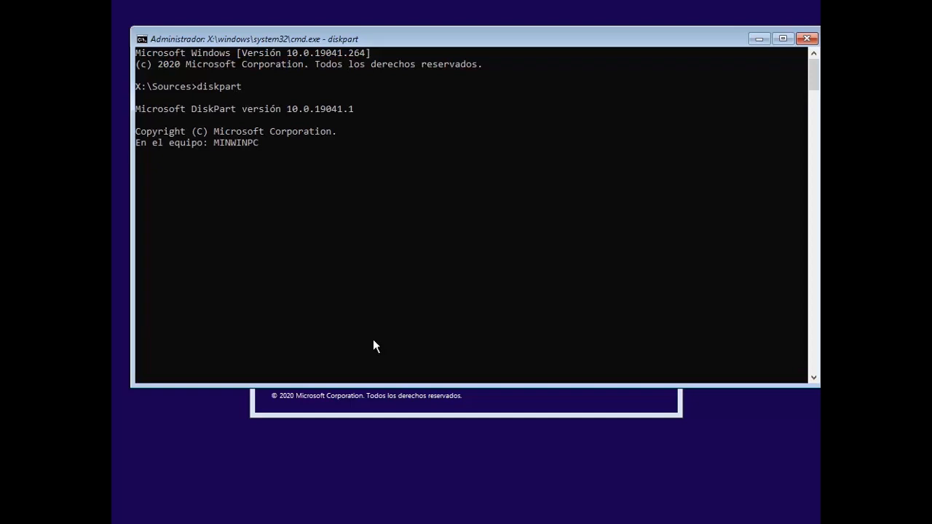
type("list disk")
key("Return")
Select disk 0, erase it with the clean command and close the command prompt
type("select disk")
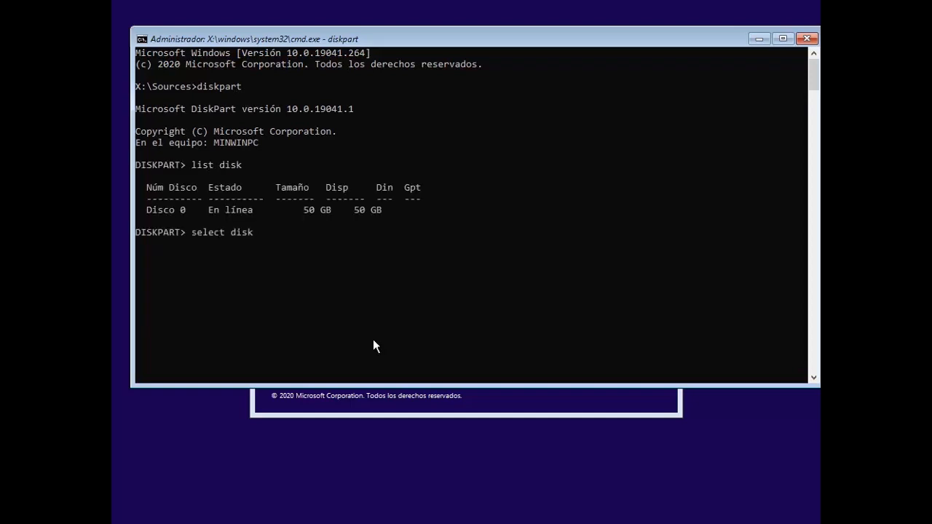
key("Return")
type("select disk 0")
key("Return")
type("clean")
key("Return")
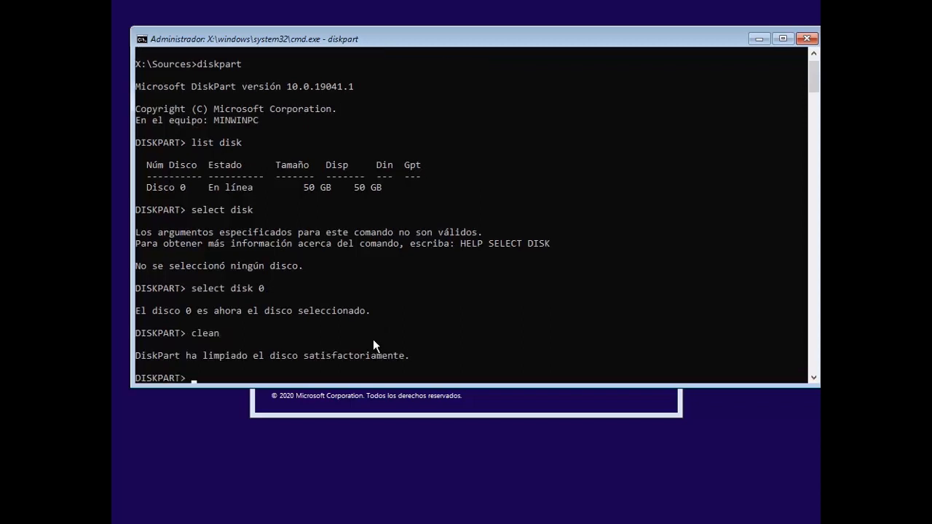
left_click(810, 39)
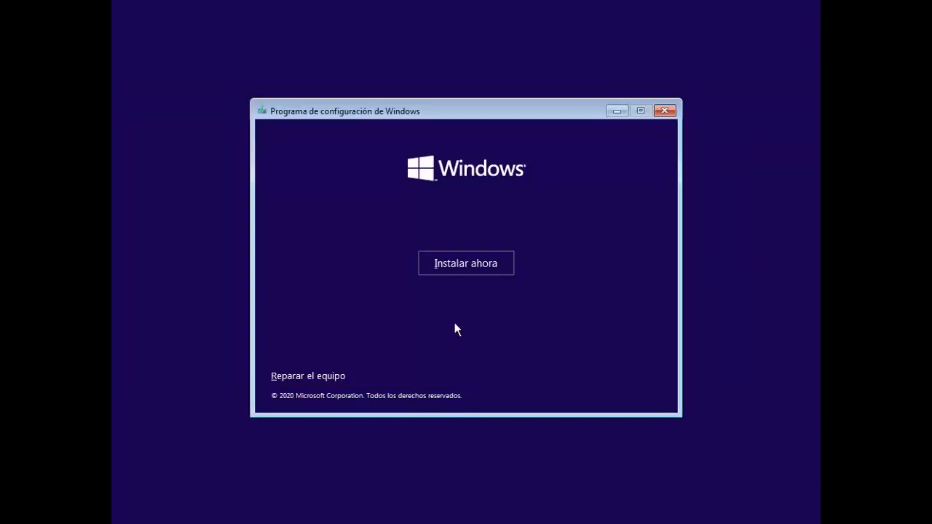
Start the installation without a product key and choose Windows 10 Pro as the operating system
left_click(475, 266)
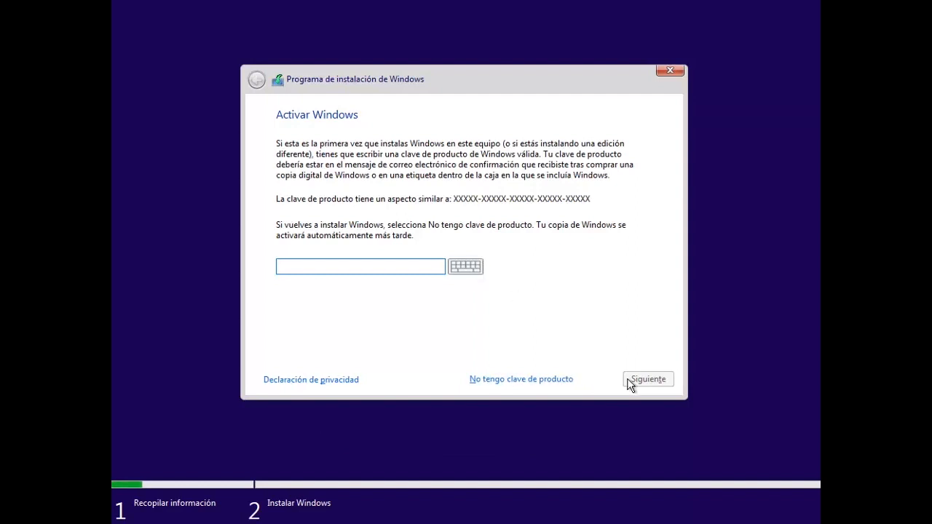
left_click(524, 378)
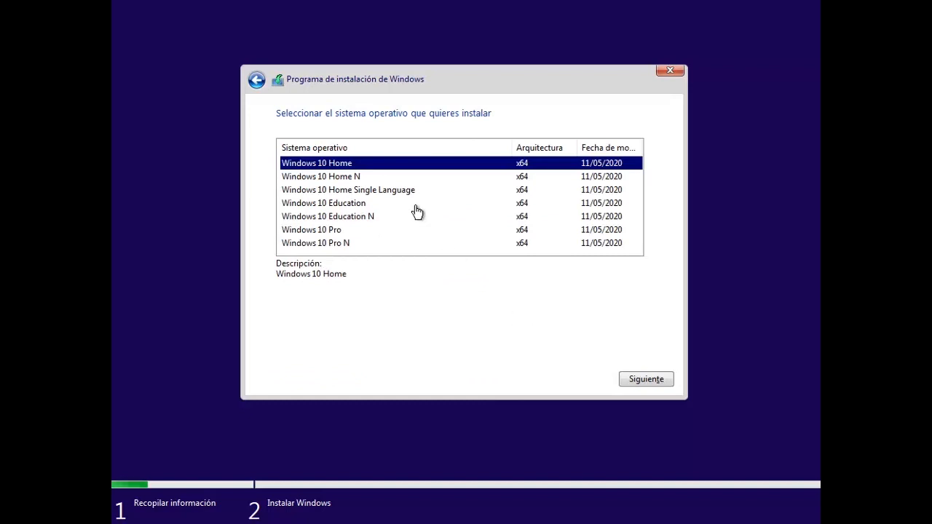
left_click(326, 231)
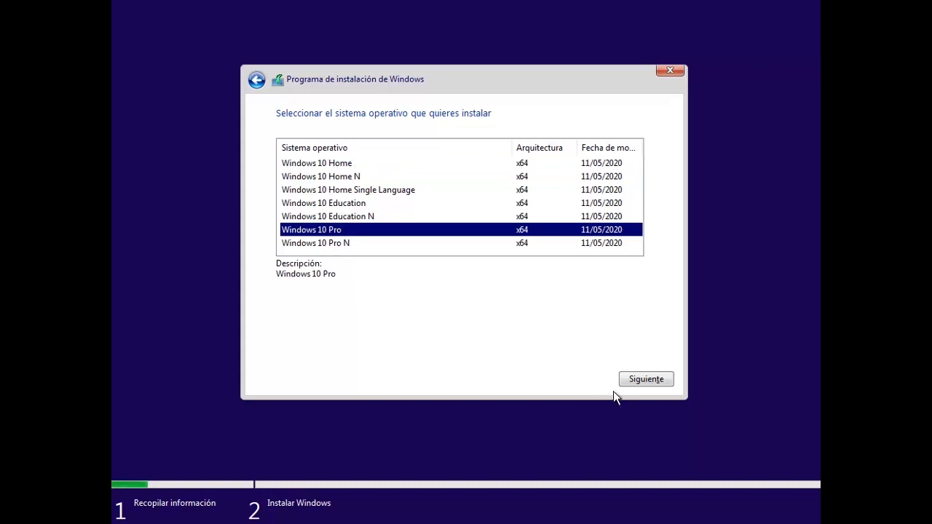
left_click(645, 381)
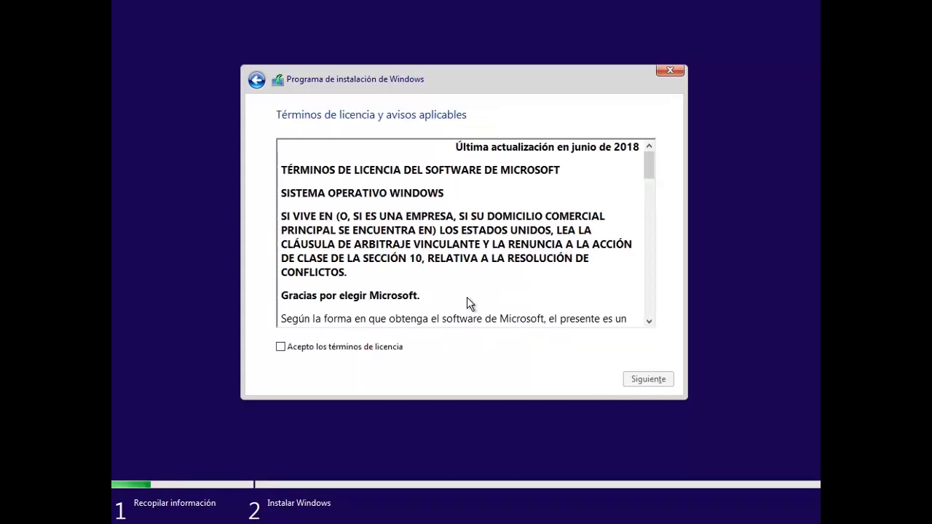
Accept the license terms and choose the custom installation type that installs only Windows
left_click(360, 349)
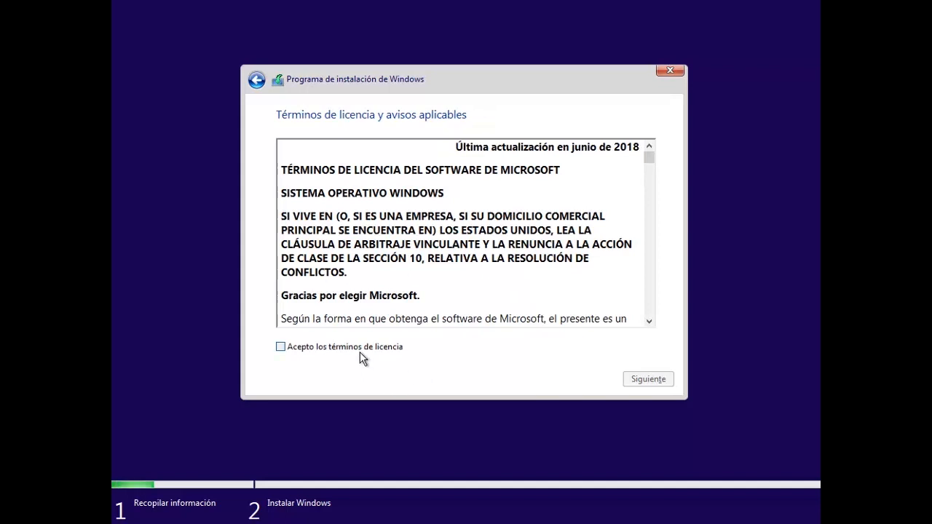
left_click(630, 380)
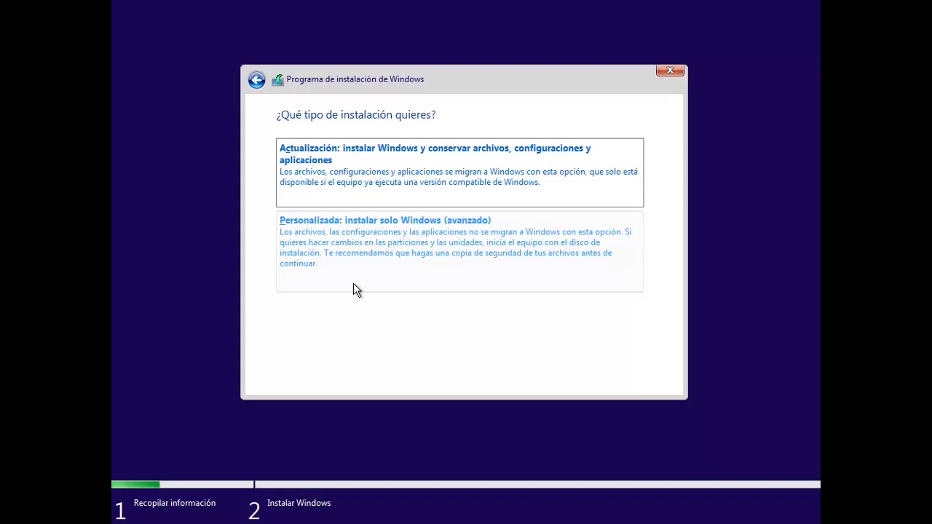
left_click(355, 246)
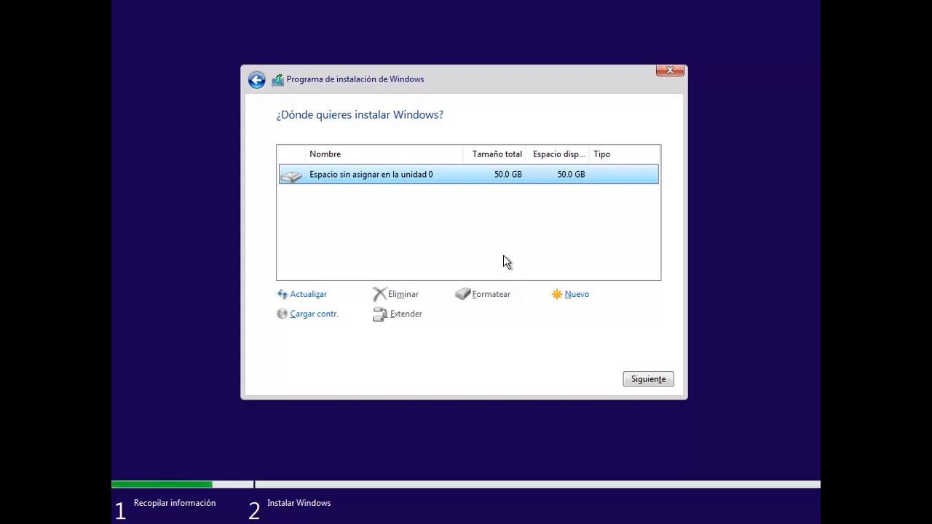
Create a 21200 MB partition in the unallocated space of drive 0, accepting the additional system partitions
left_click(584, 302)
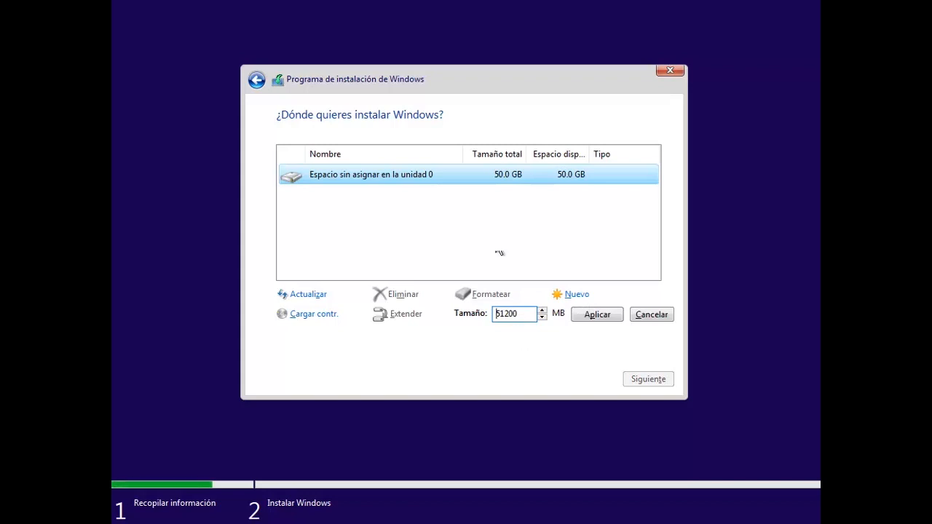
left_click_drag(505, 314, 502, 316)
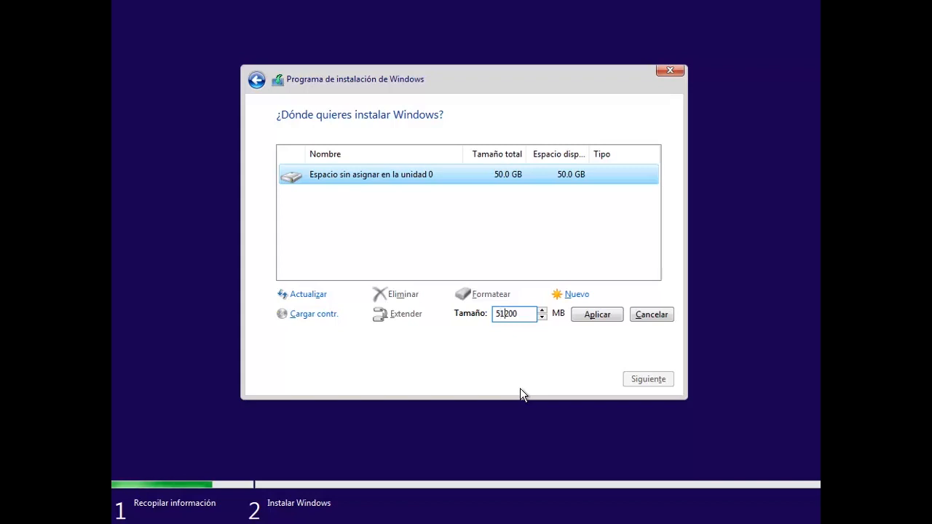
key("BackSpace")
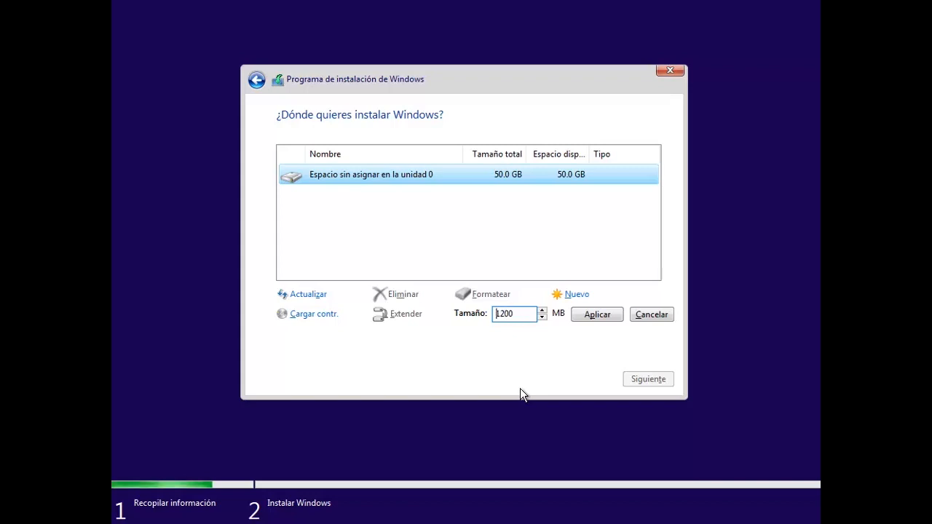
type("2")
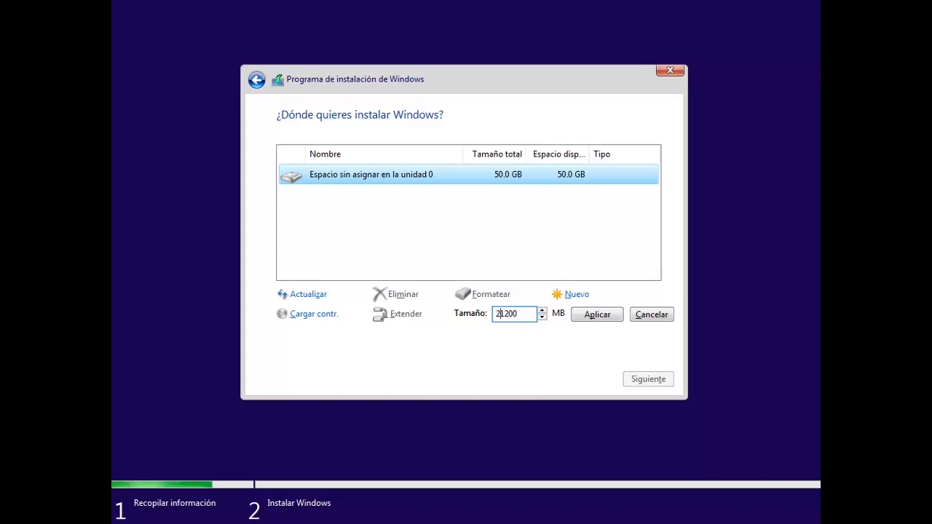
left_click(612, 323)
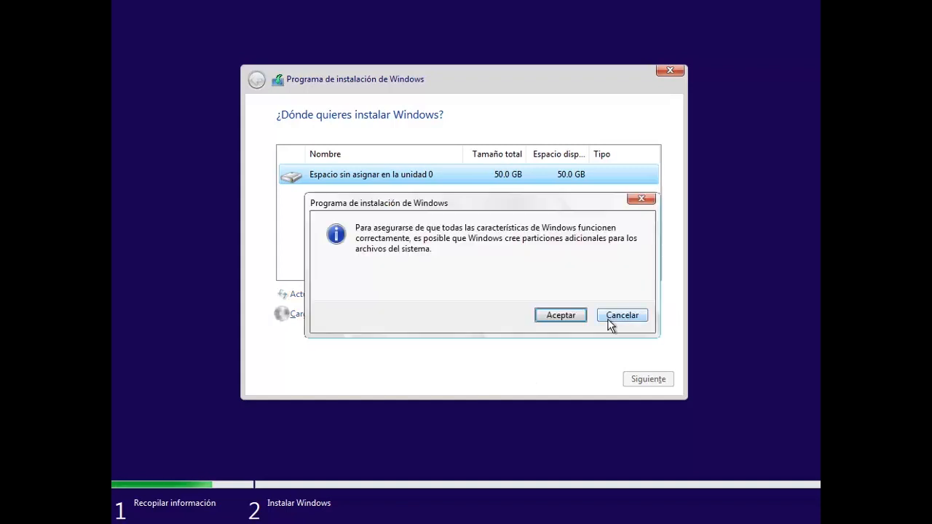
left_click(560, 316)
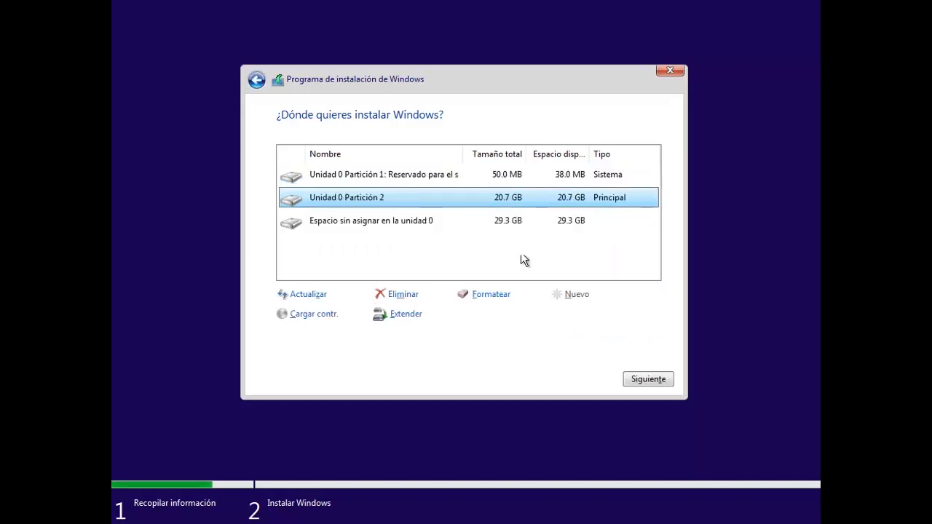
Create a second primary partition of 29999 MB from the remaining unallocated space
left_click(506, 229)
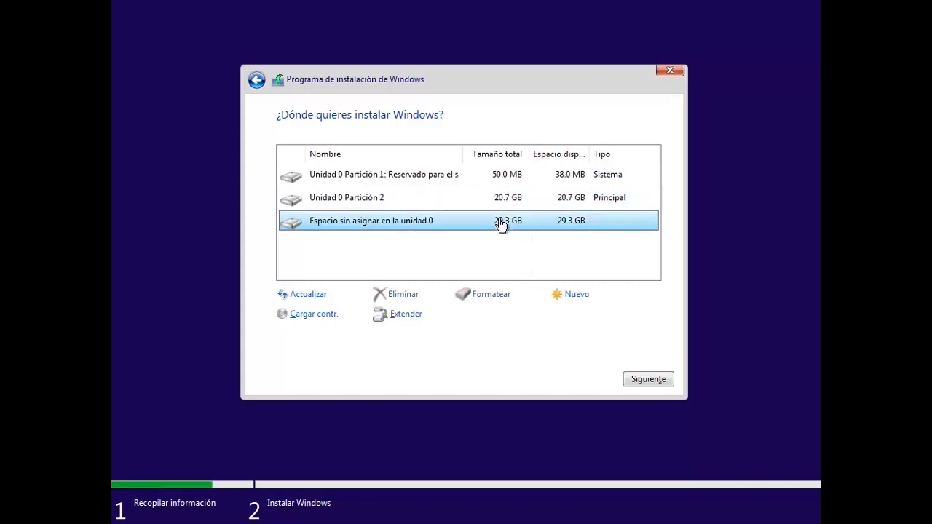
left_click(579, 295)
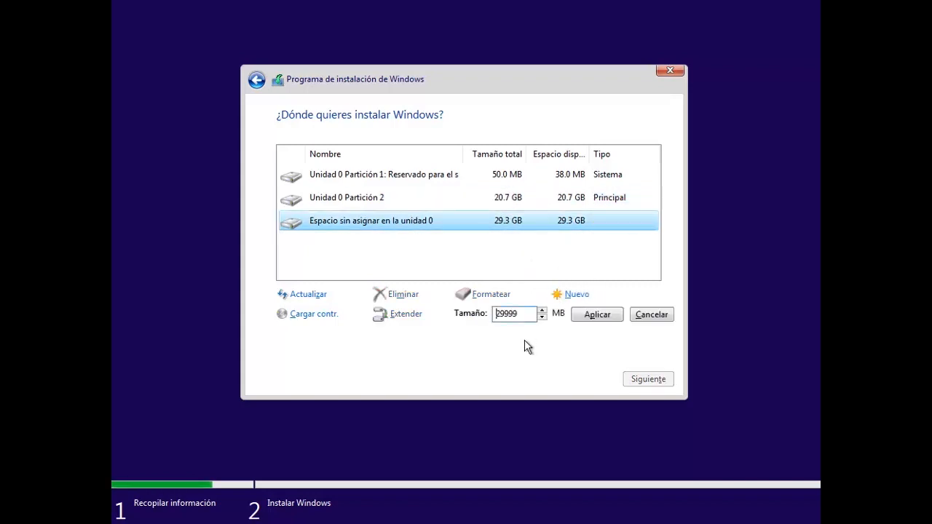
left_click(591, 315)
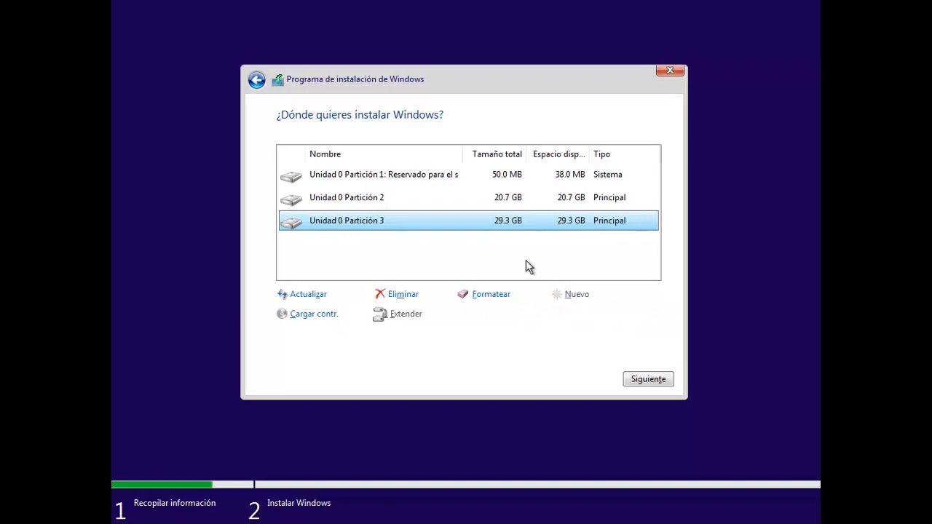
Format partition 2 and partition 3 of drive 0, accepting the loss of their data
left_click(502, 201)
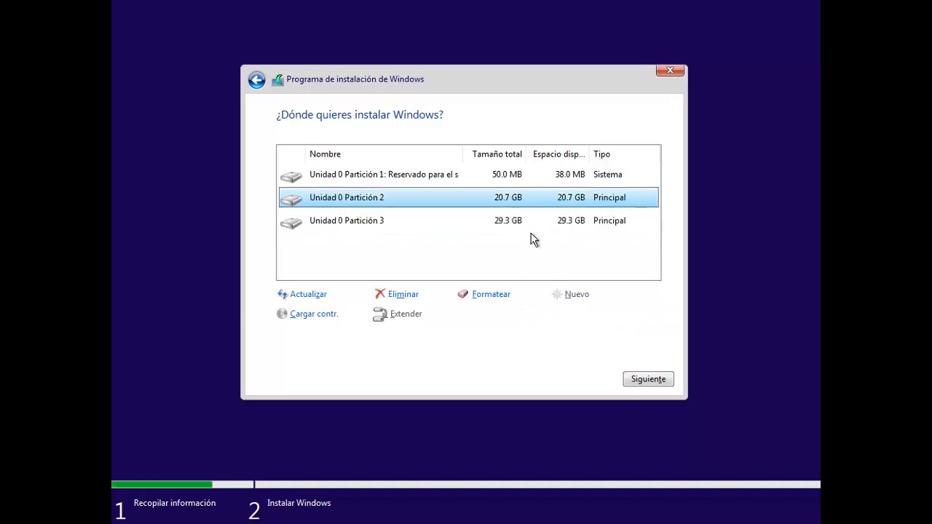
left_click(513, 231)
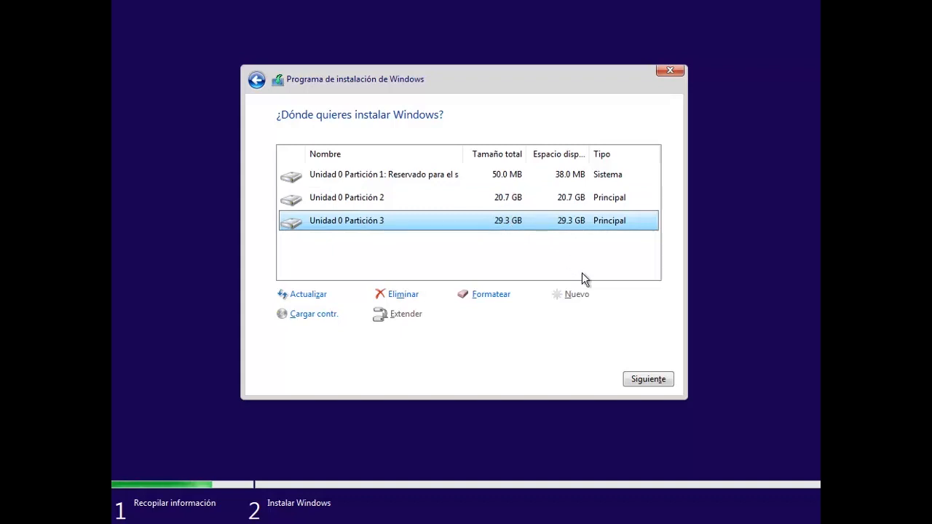
left_click(519, 204)
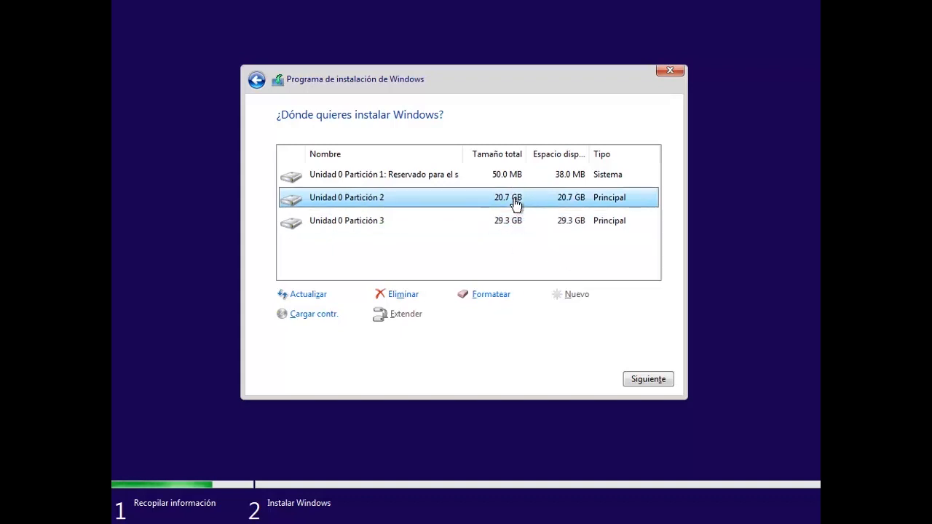
left_click(496, 296)
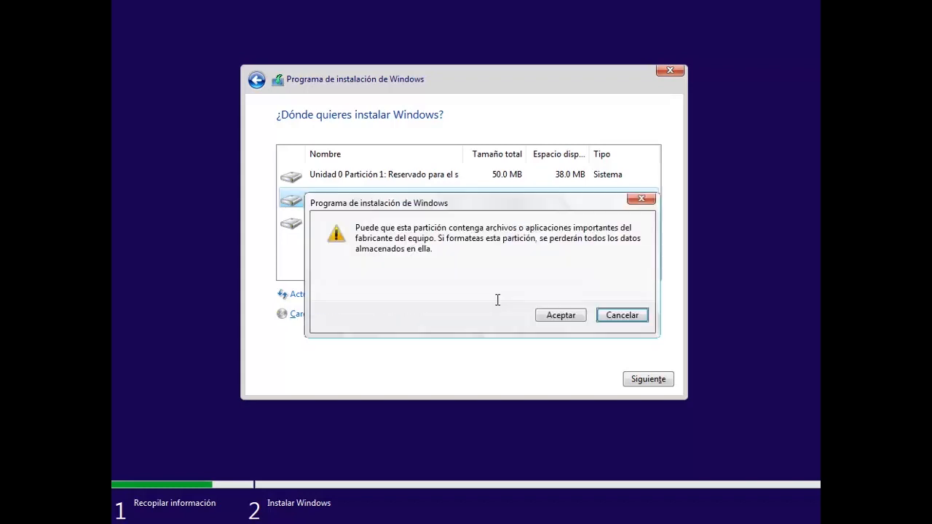
left_click(560, 316)
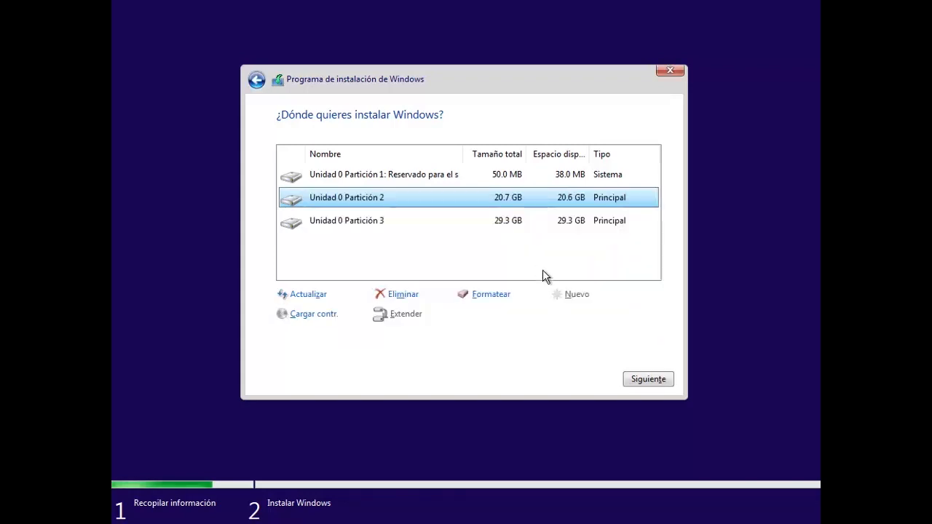
left_click(509, 230)
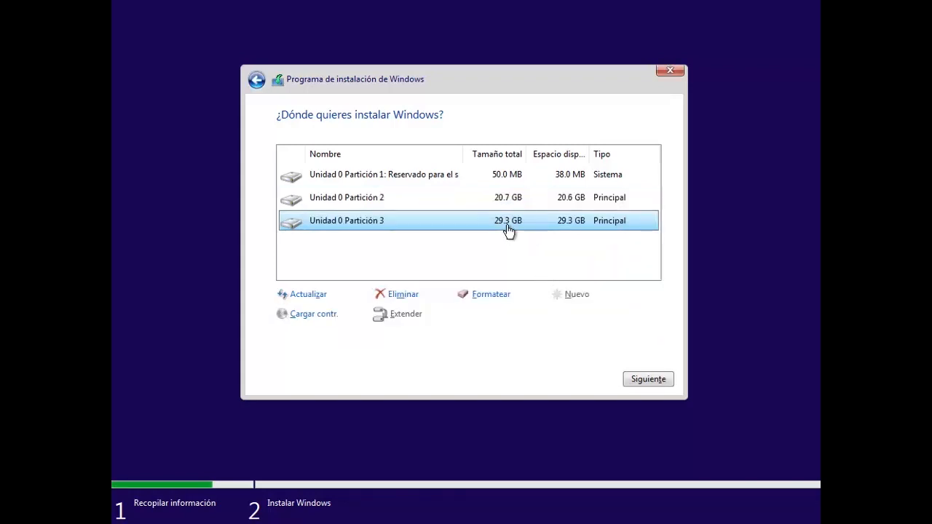
left_click(492, 295)
left_click(543, 318)
Format partition 2 once more and start installing Windows on it
left_click(498, 197)
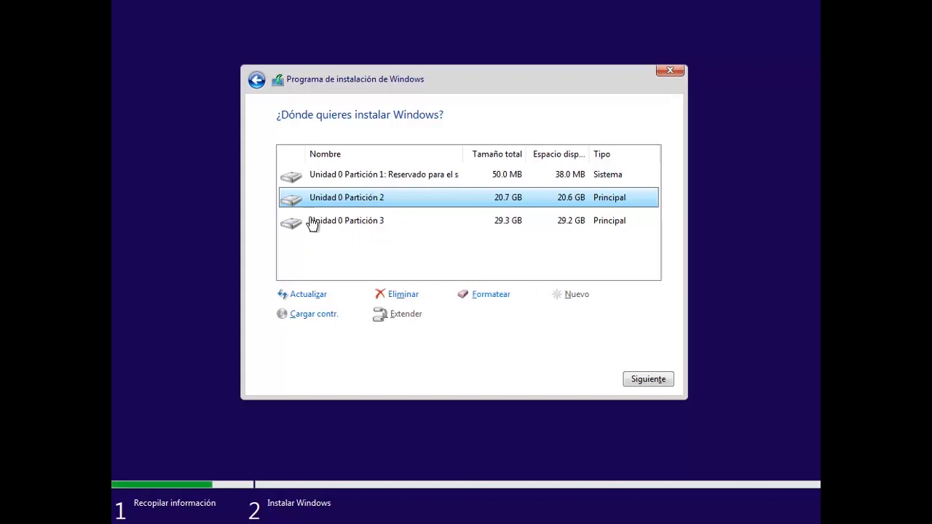
left_click(484, 294)
left_click(561, 315)
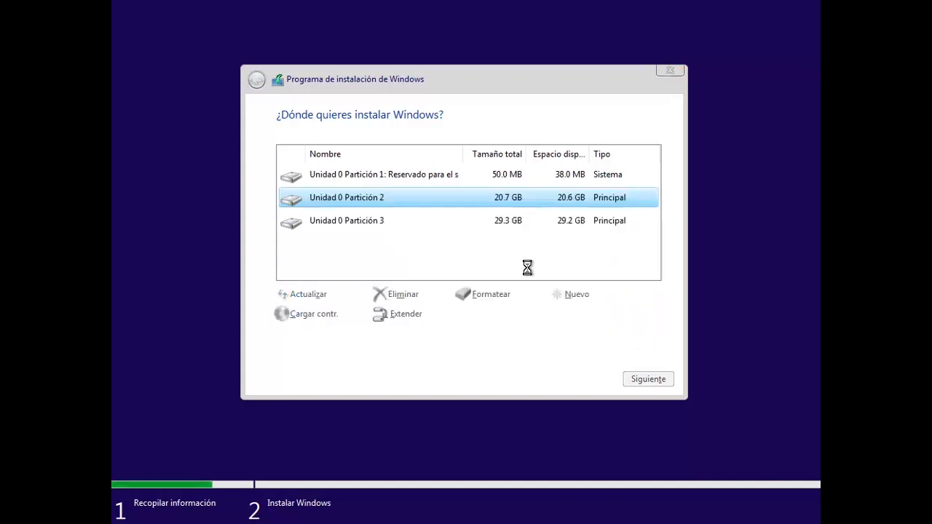
left_click(501, 222)
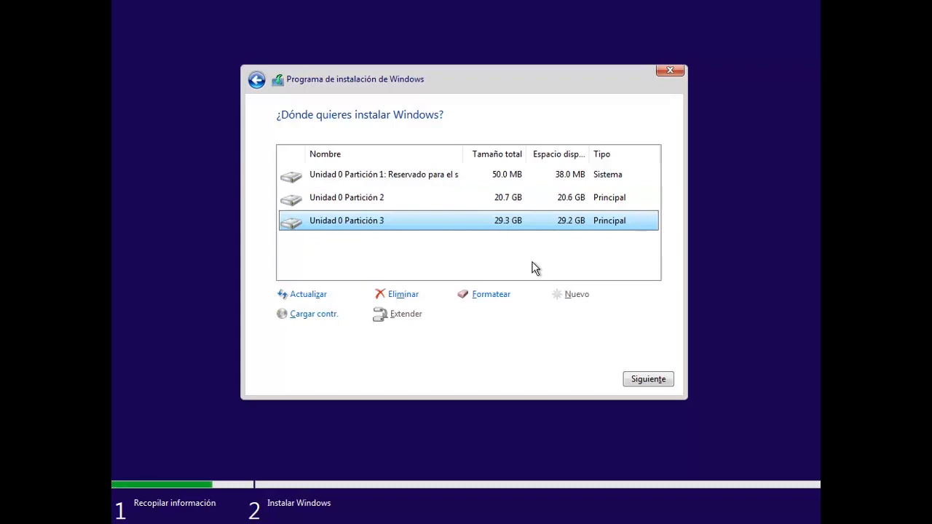
left_click(516, 206)
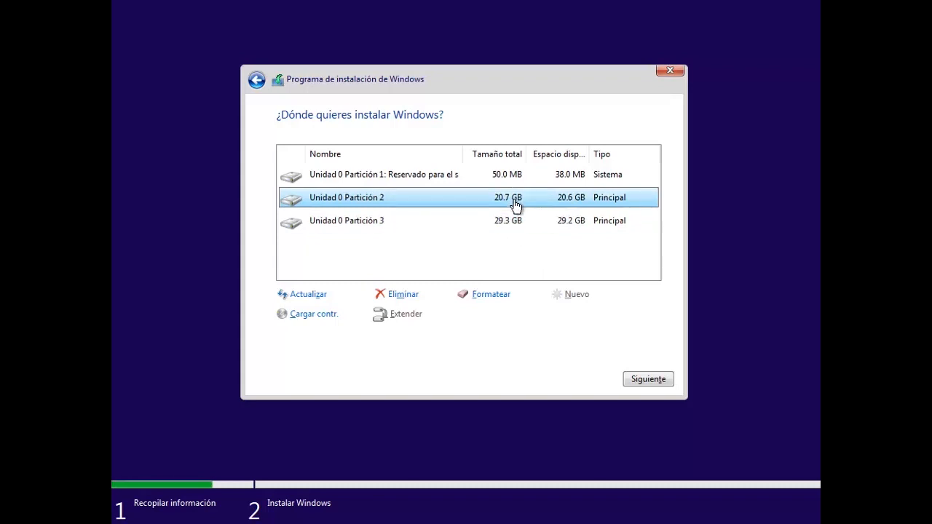
left_click(659, 377)
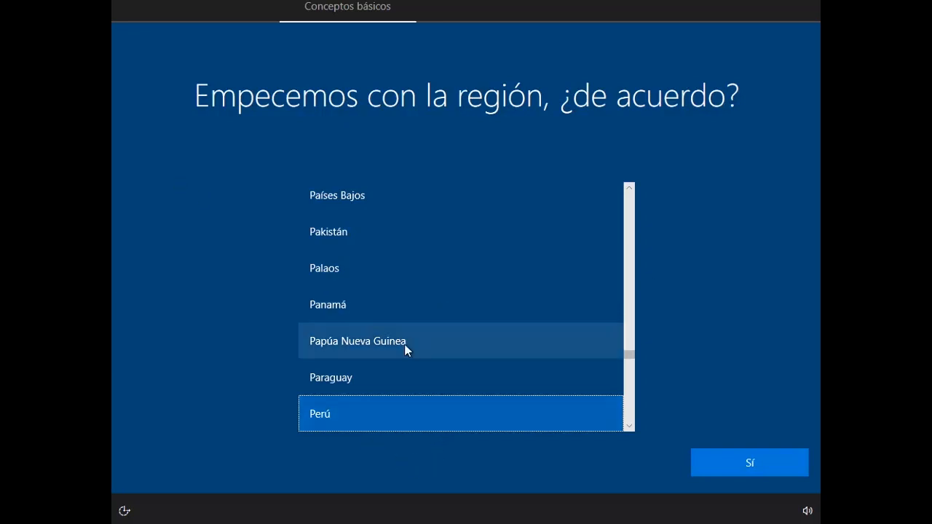
Accept Perú as the region and Español as the keyboard layout, without adding a second layout
left_click(755, 470)
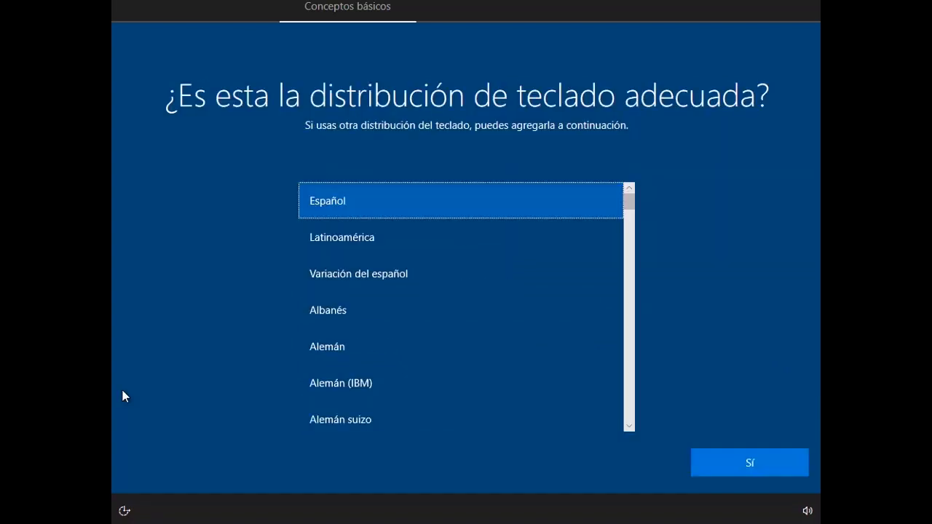
left_click(752, 452)
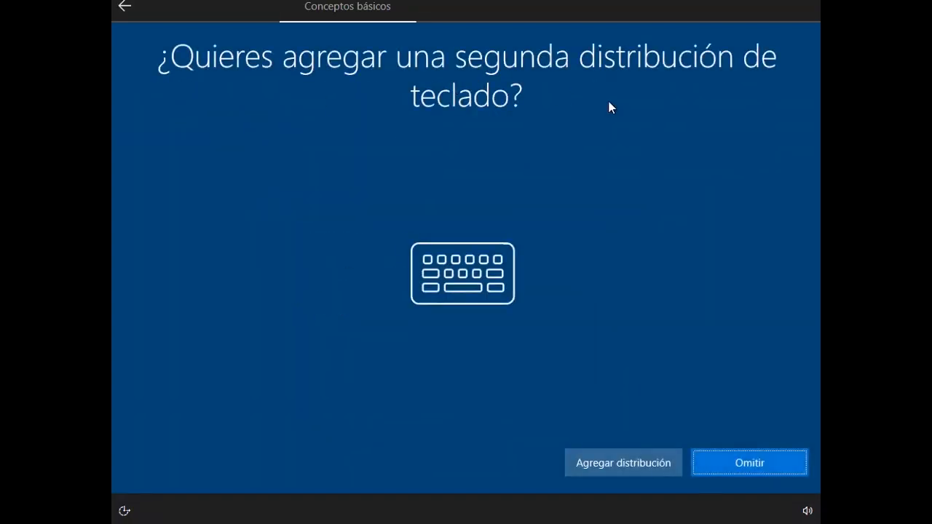
left_click(734, 467)
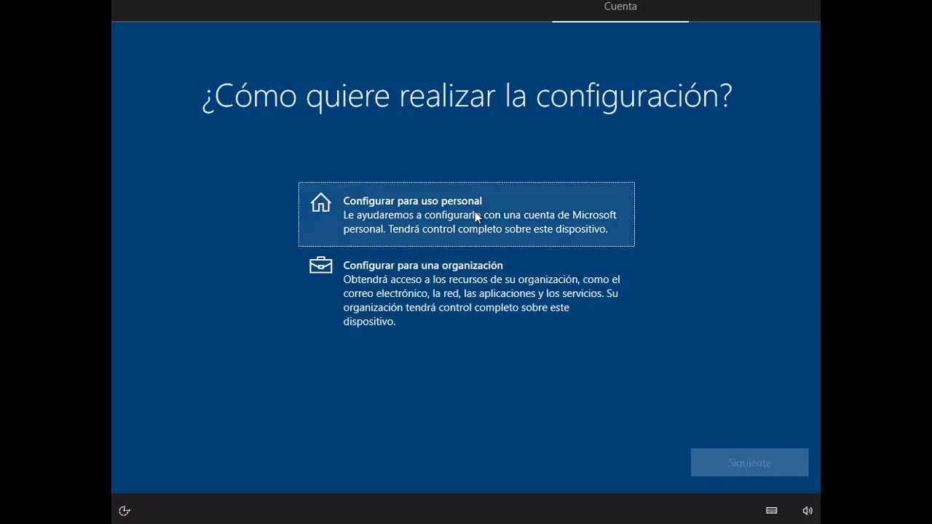
Set up the computer for personal use with an offline account and the limited experience
left_click(445, 210)
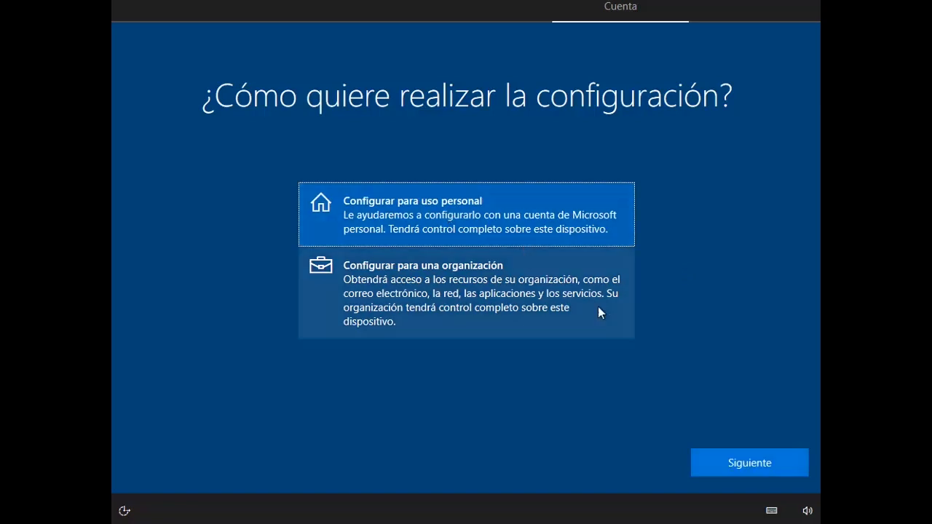
left_click(757, 467)
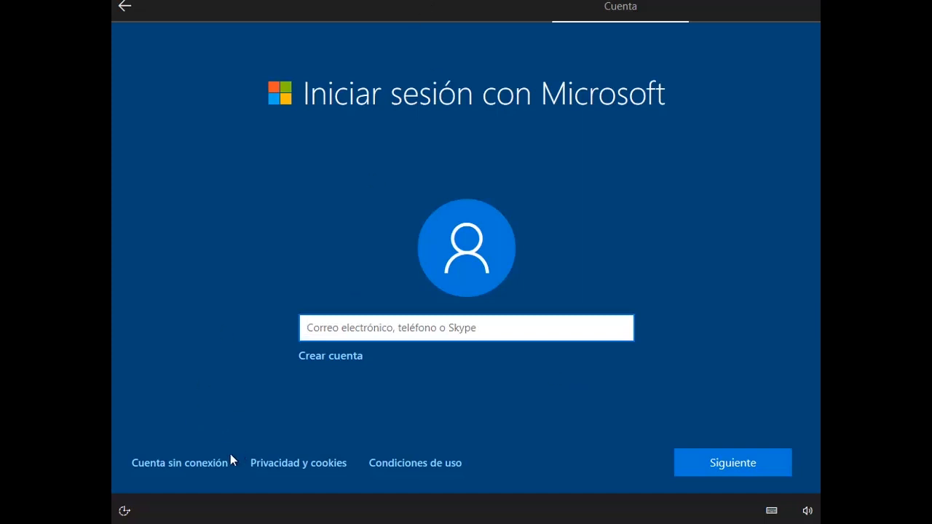
left_click(170, 468)
left_click(184, 466)
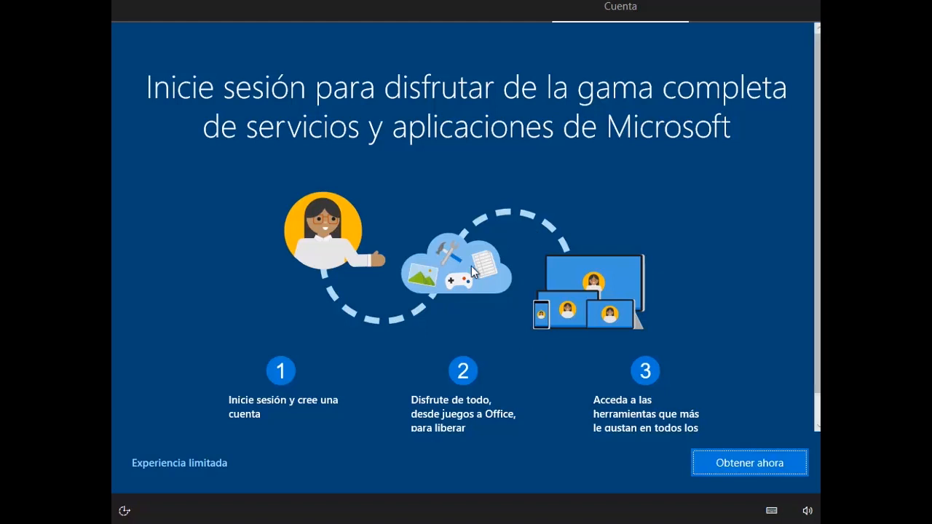
left_click(169, 463)
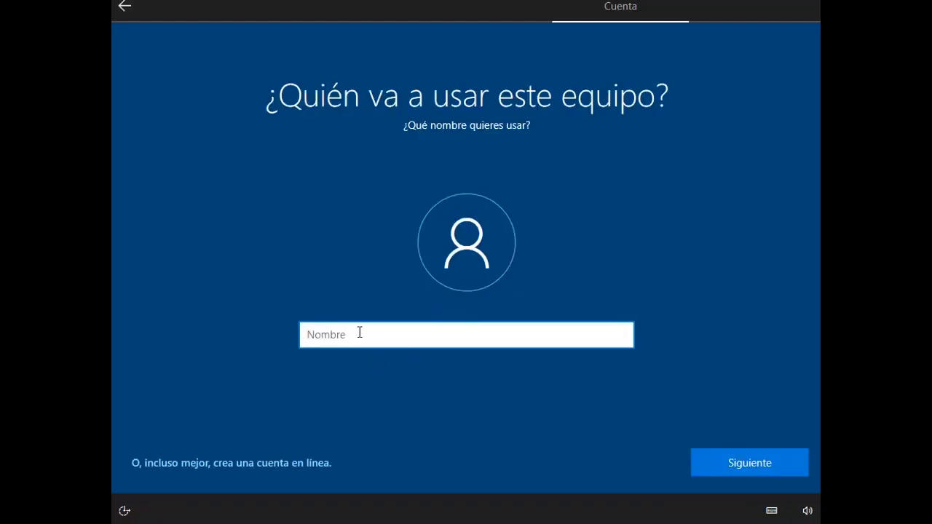
Enter the local account's user name, then create and confirm the account password
type("JAVIER")
left_click(782, 461)
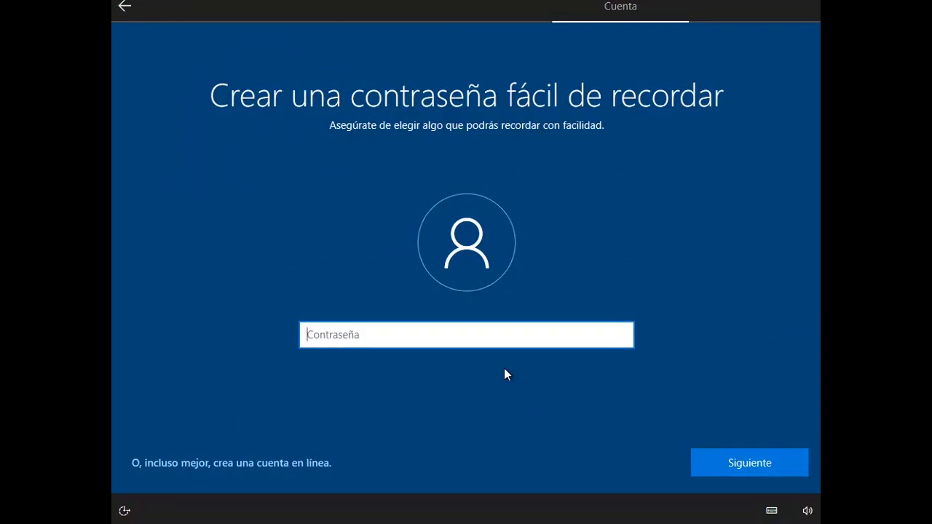
type("•••••")
left_click(761, 463)
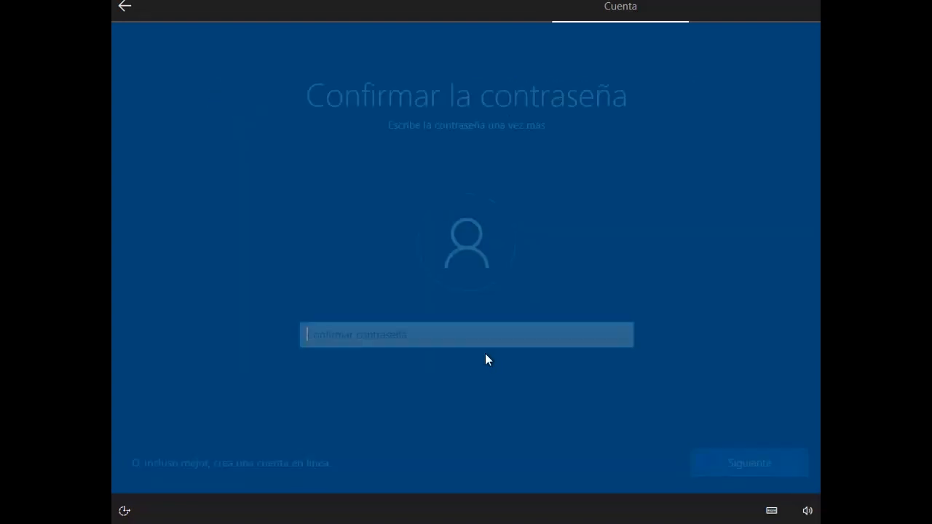
type("•••••")
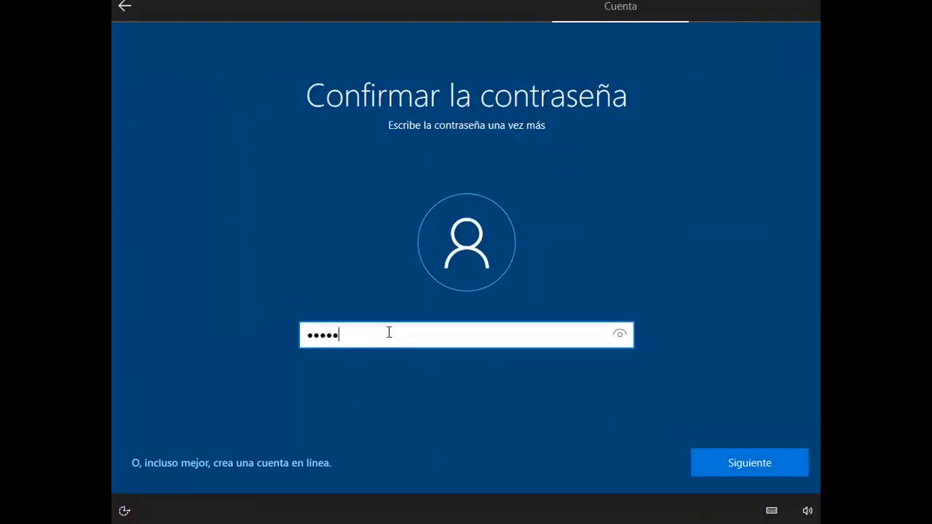
left_click(707, 469)
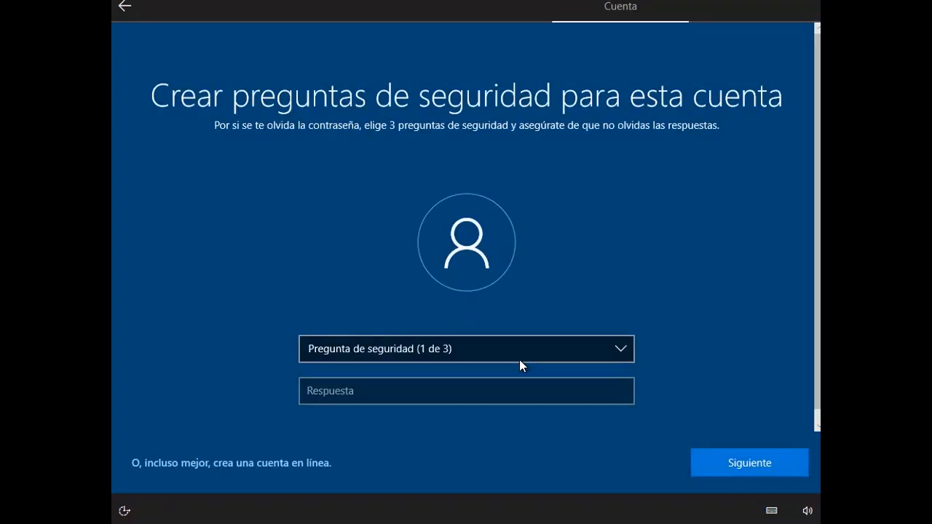
Choose the first pet's name as security question 1 of 3 and submit the security answer
left_click(466, 350)
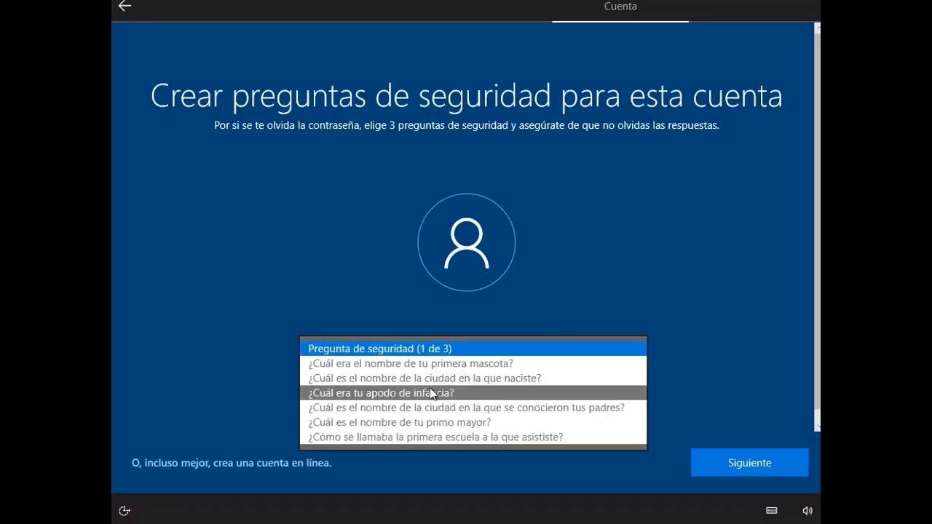
left_click(475, 368)
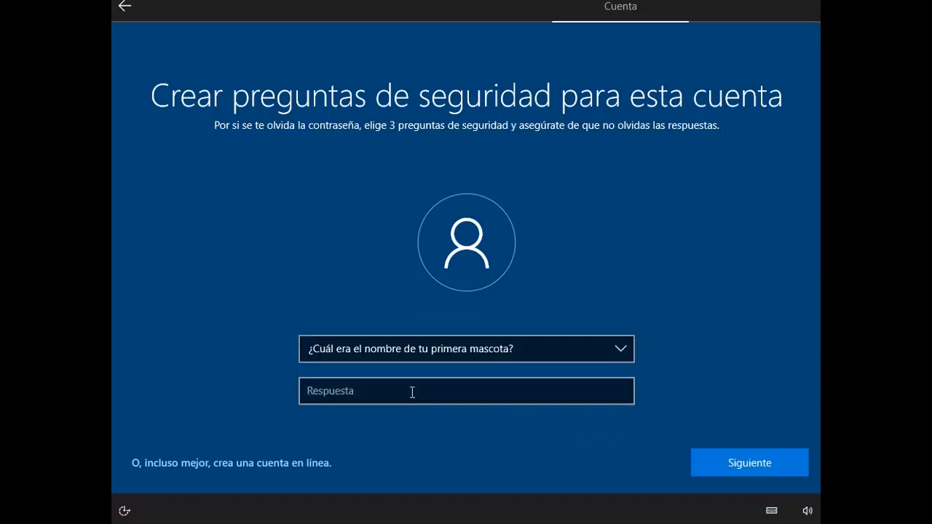
left_click(393, 391)
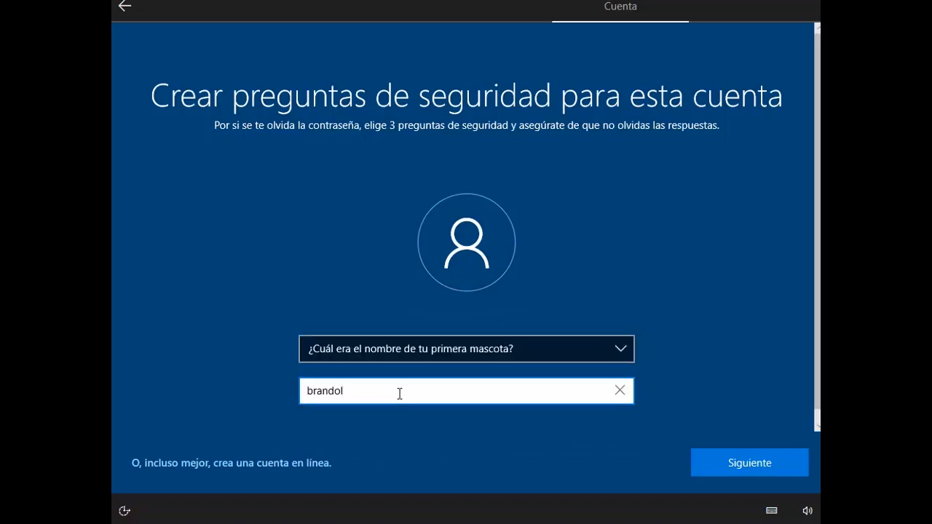
left_click(732, 466)
Choose the birth city as security question 2 of 3 and submit the security answer
left_click(451, 347)
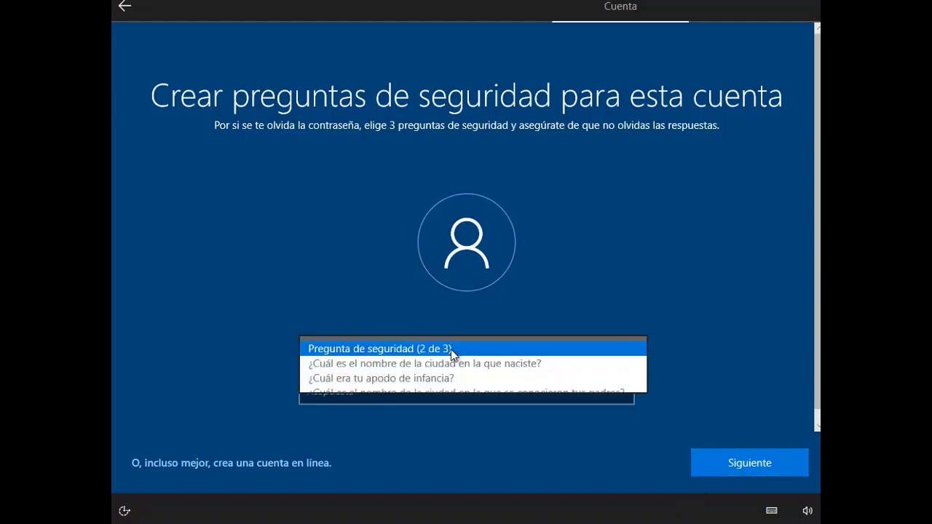
left_click(514, 363)
left_click(417, 395)
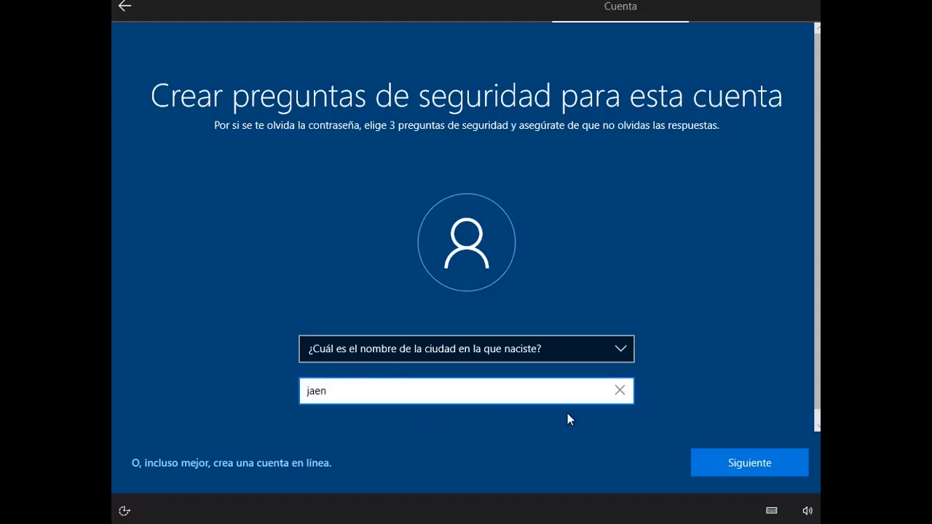
left_click(723, 467)
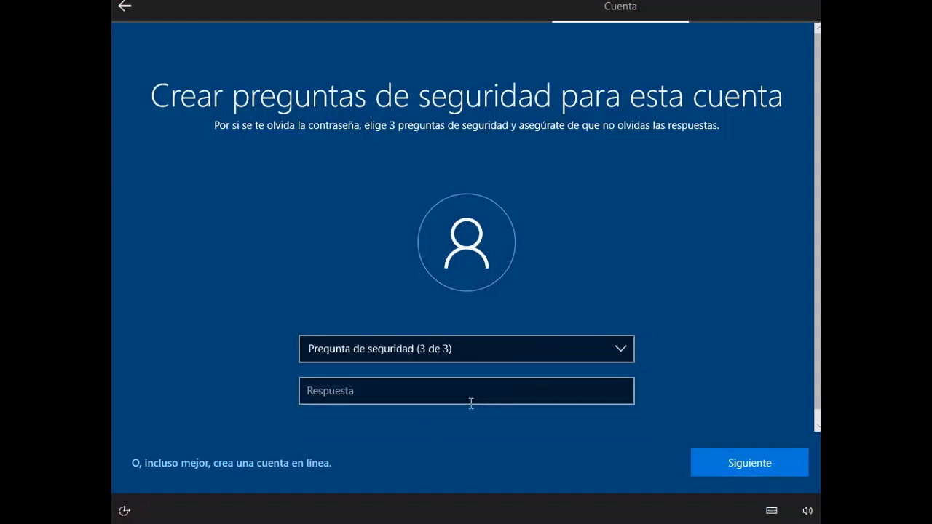
Choose the oldest cousin's name as security question 3 of 3 and submit the security answer
left_click(457, 355)
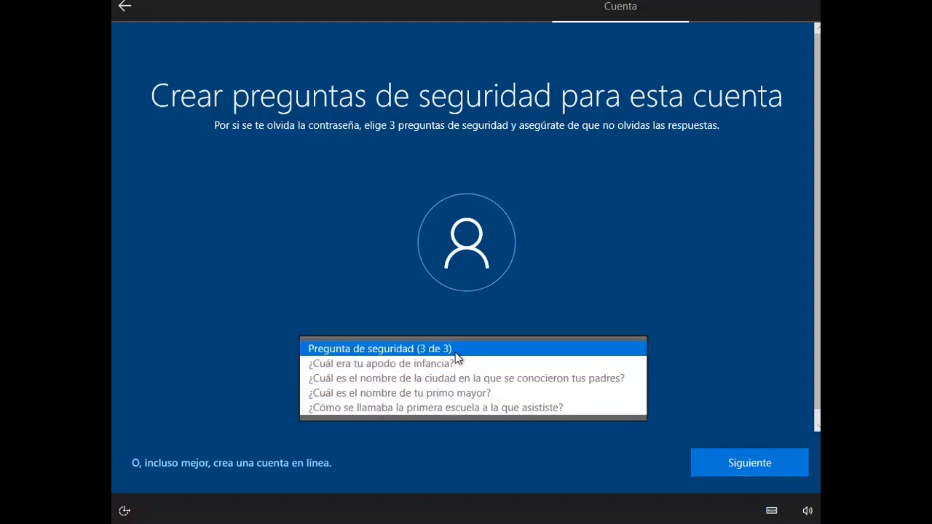
left_click(483, 394)
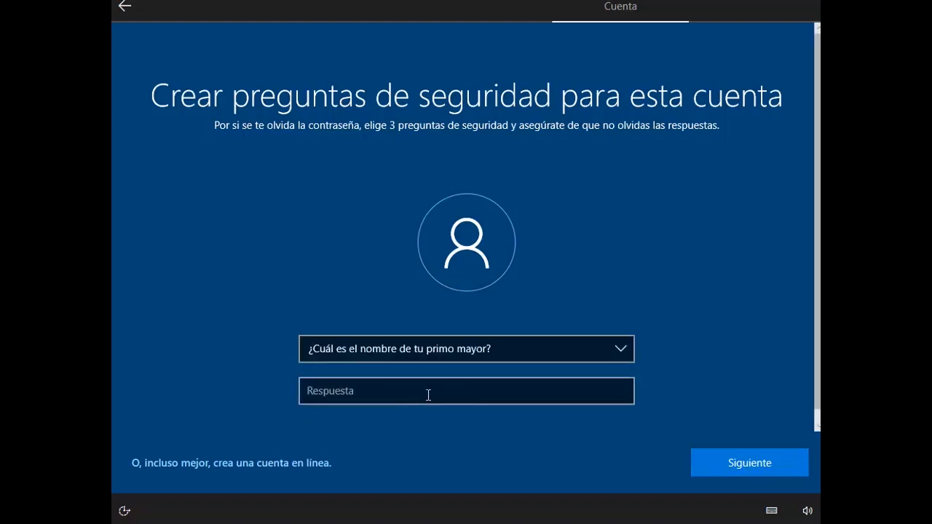
left_click(402, 391)
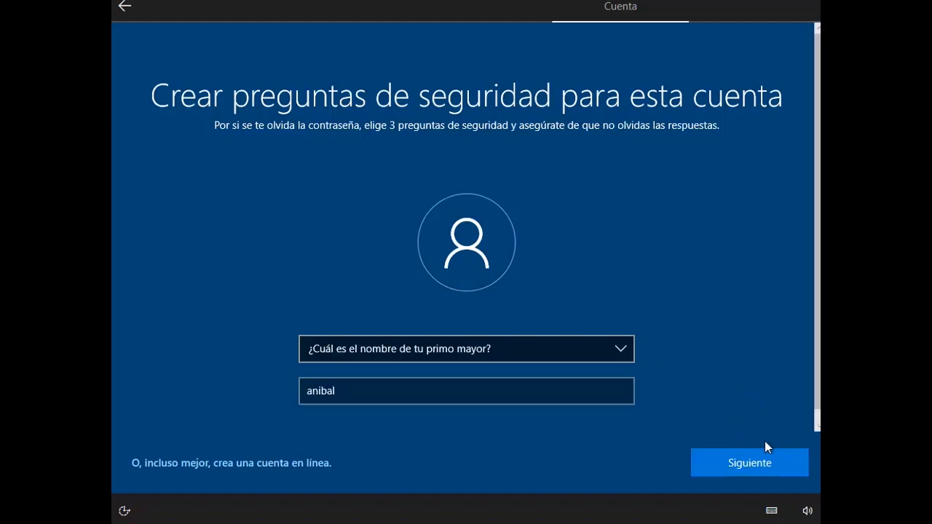
left_click(766, 470)
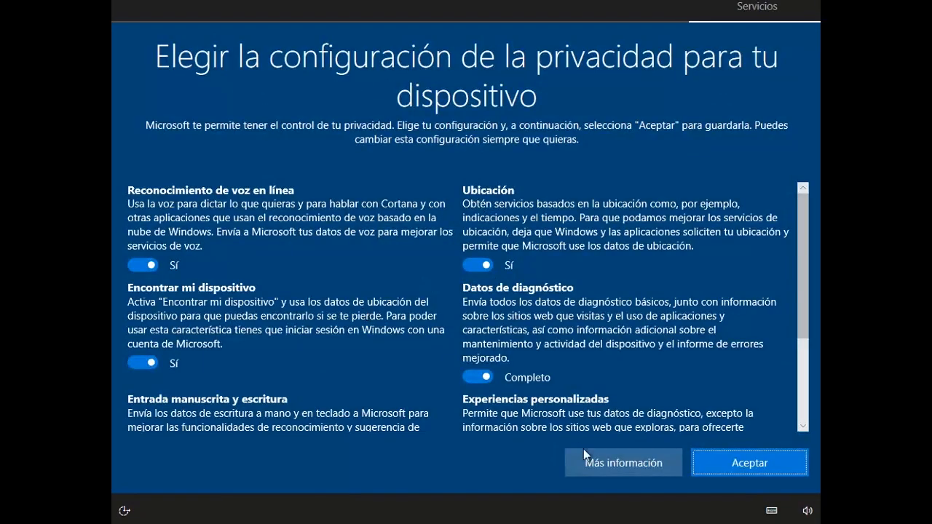
Accept the default privacy settings for the device and agree to send activity history to Microsoft
left_click(743, 466)
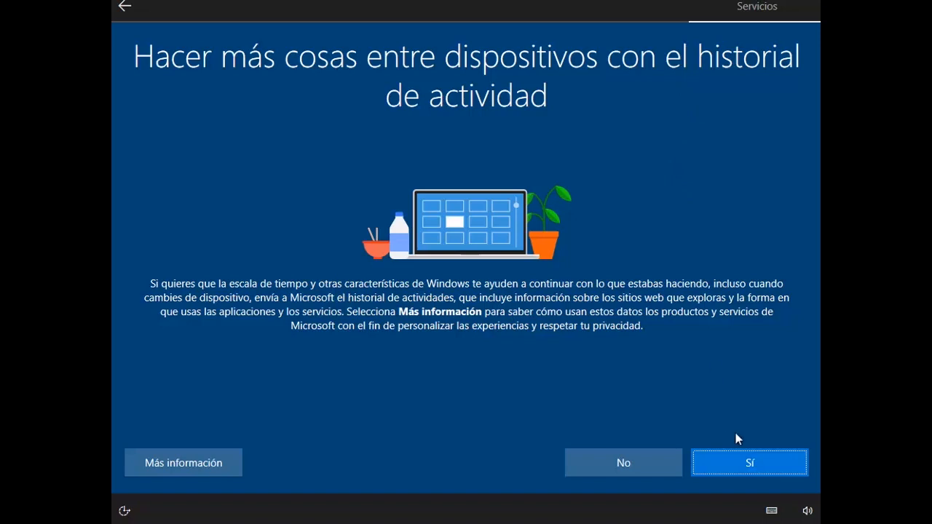
left_click(745, 463)
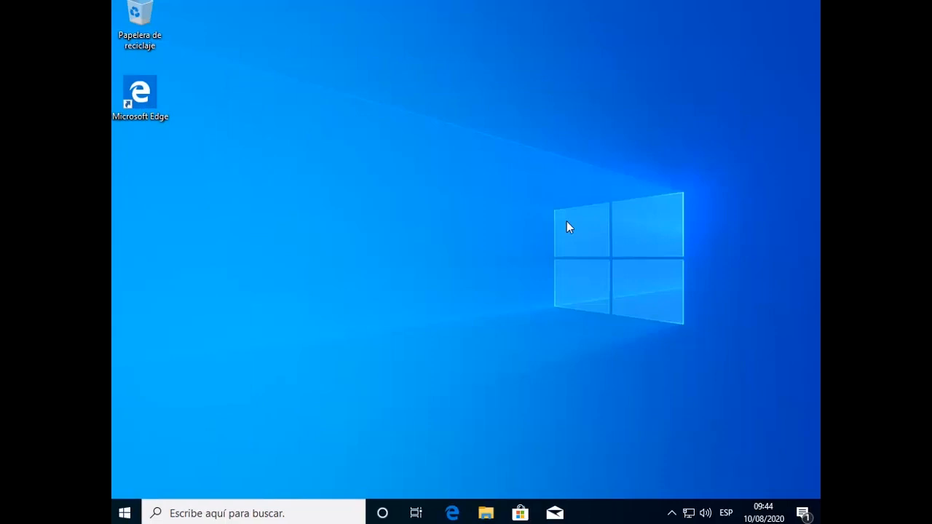
Open File Explorer maximized at Este equipo and examine the capacity and free space of local disks C: and D:
left_click(486, 513)
double_click(496, 56)
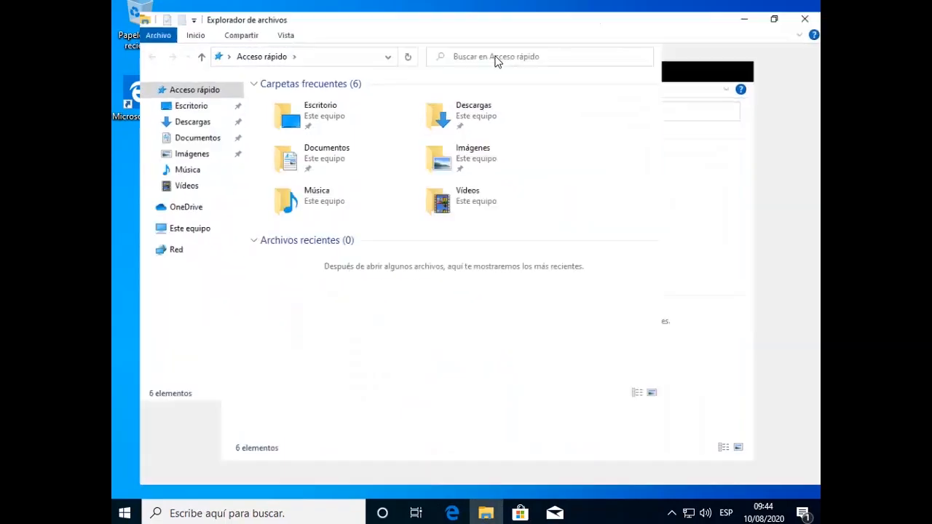
left_click(166, 221)
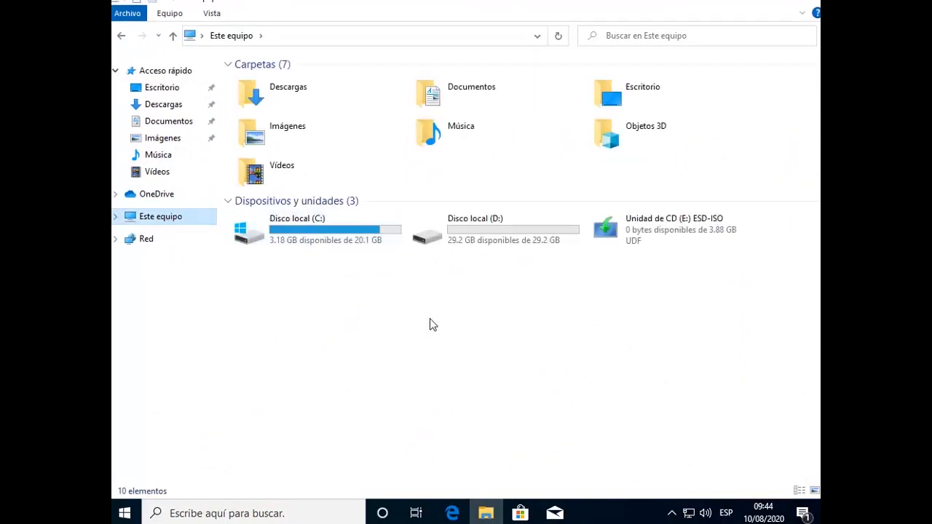
left_click(321, 233)
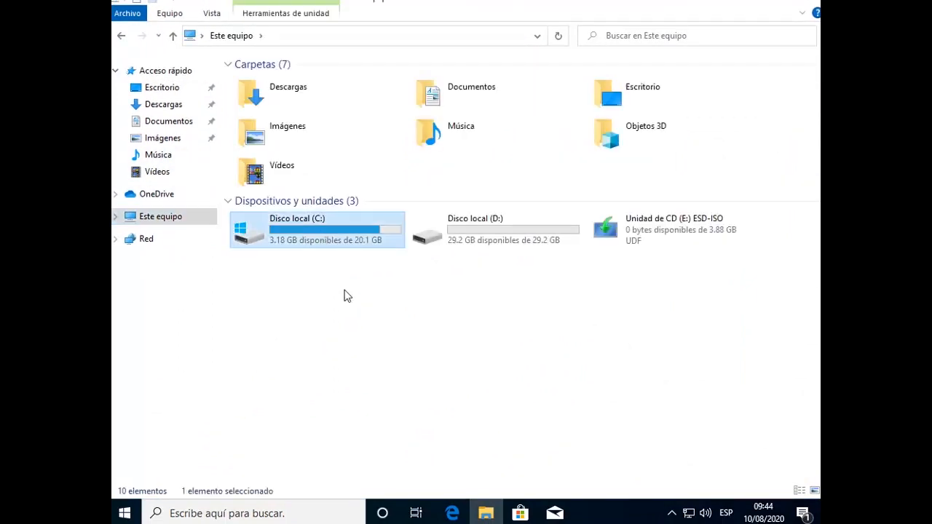
left_click(509, 232)
left_click(572, 400)
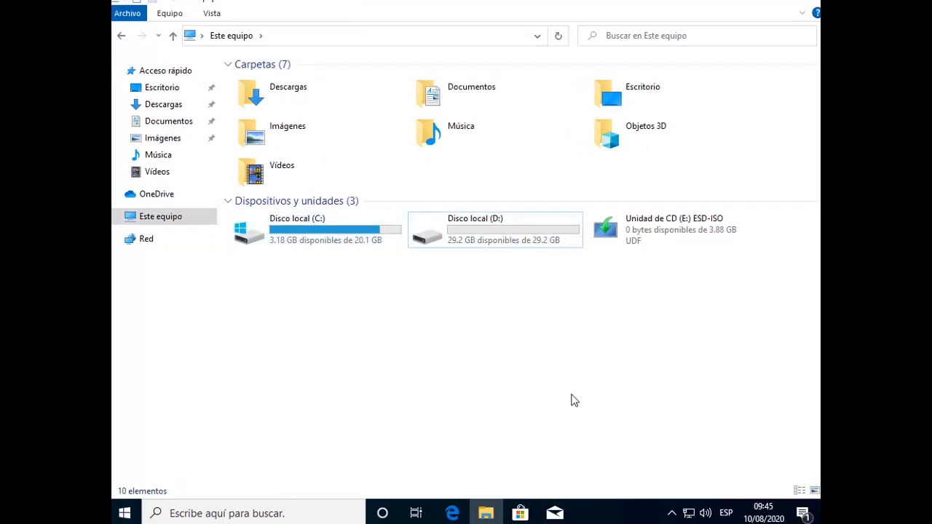